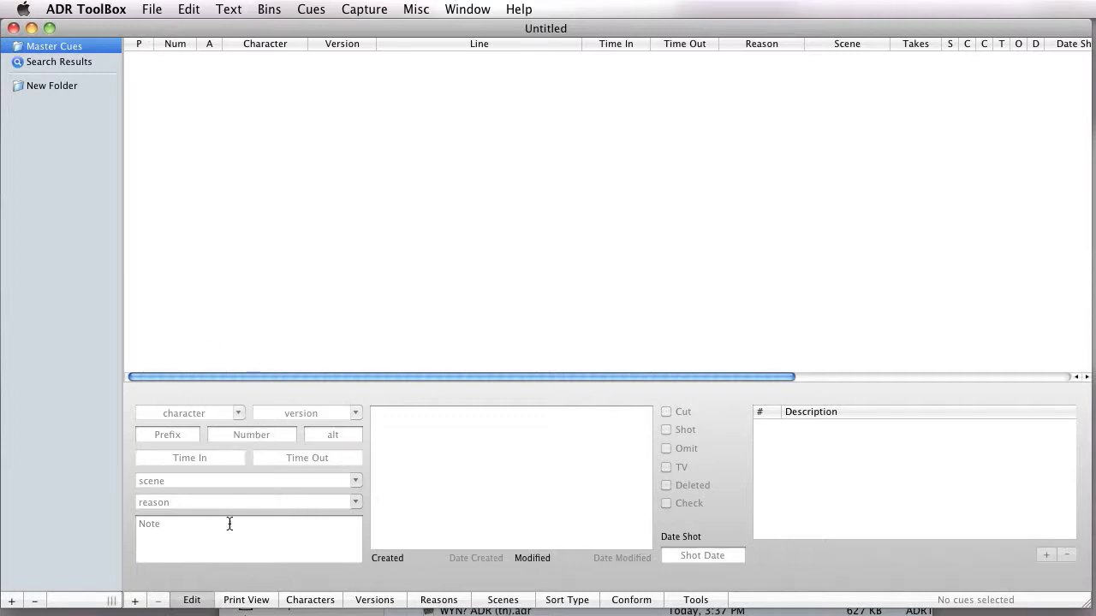
# Step: Create a new cue and set its character to Court Reporter
pyautogui.click(310, 8)
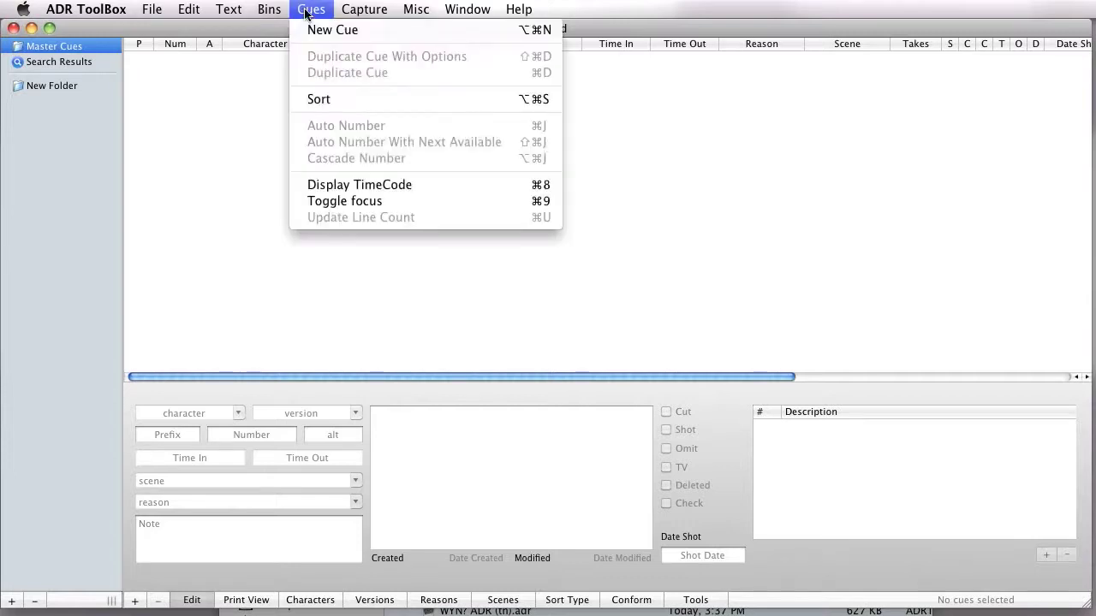
pyautogui.click(383, 31)
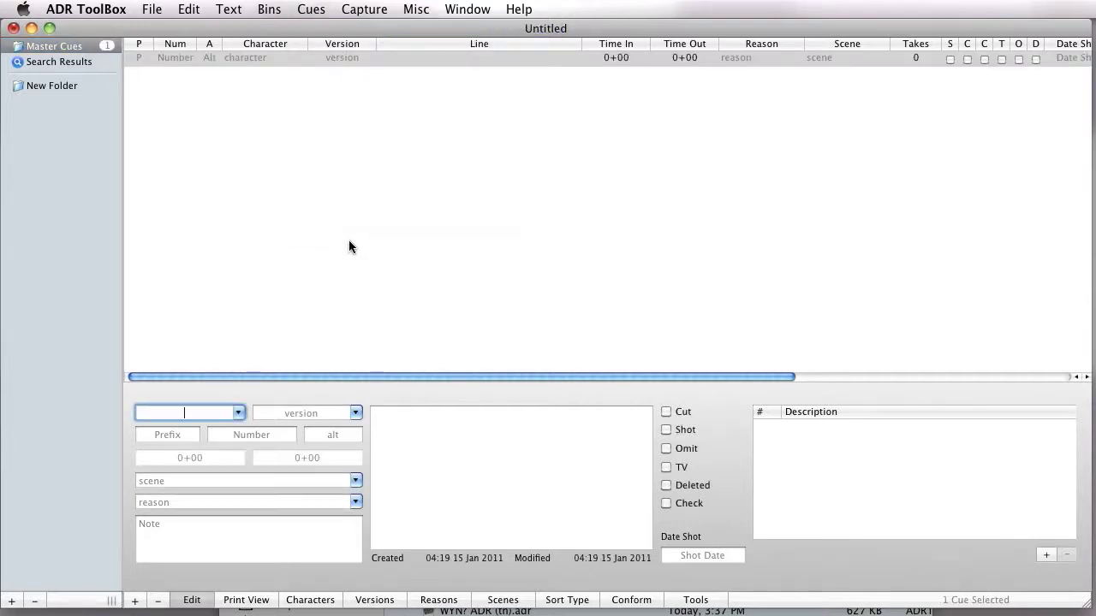
pyautogui.write('Court Reporter')
pyautogui.press('Return')
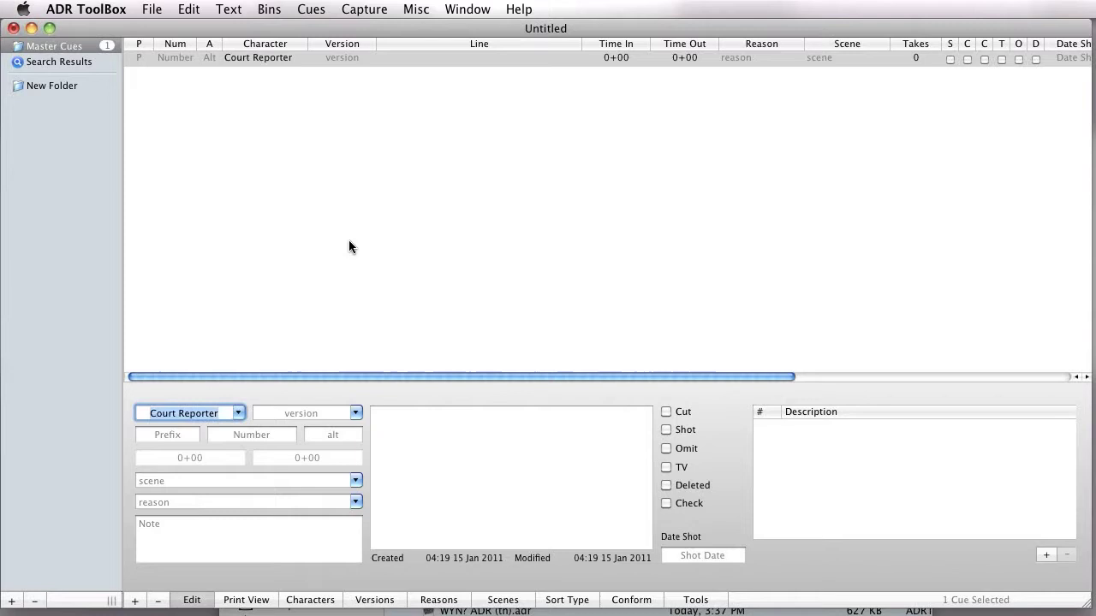
pyautogui.press('Down')
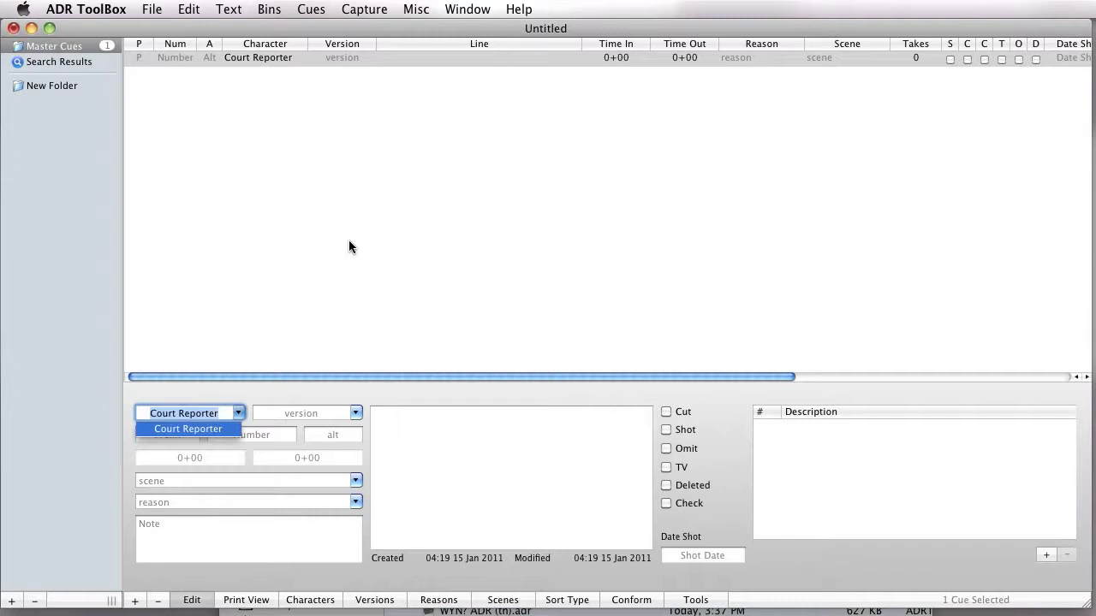
# Step: Set the cue's version to Disorder In The Court
pyautogui.press('Tab')
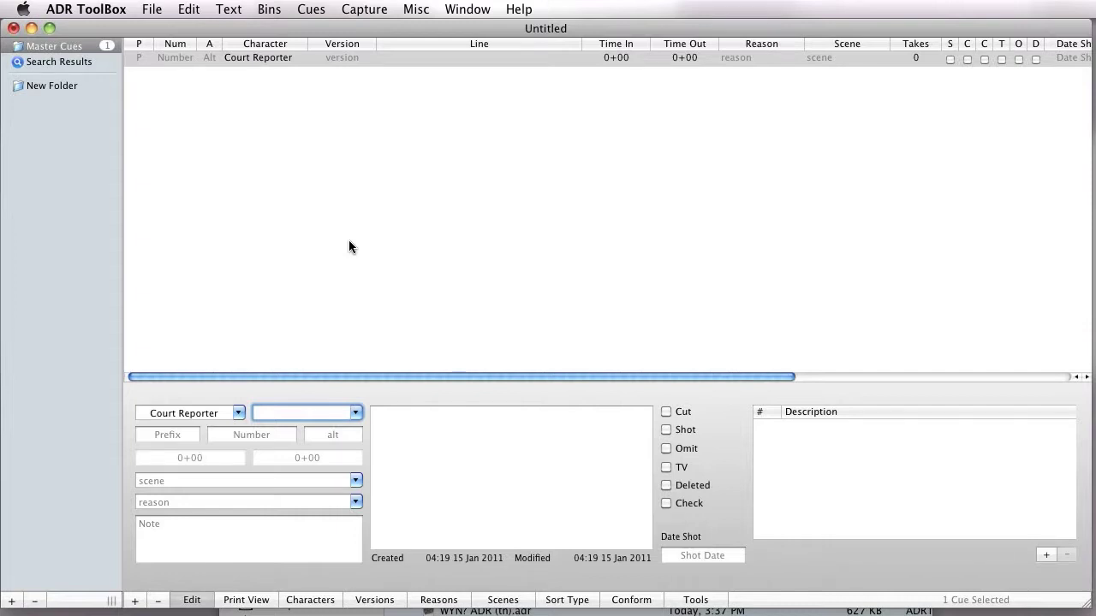
pyautogui.write('Disorder')
pyautogui.write(' In The C')
pyautogui.write('ourt')
pyautogui.press('Tab')
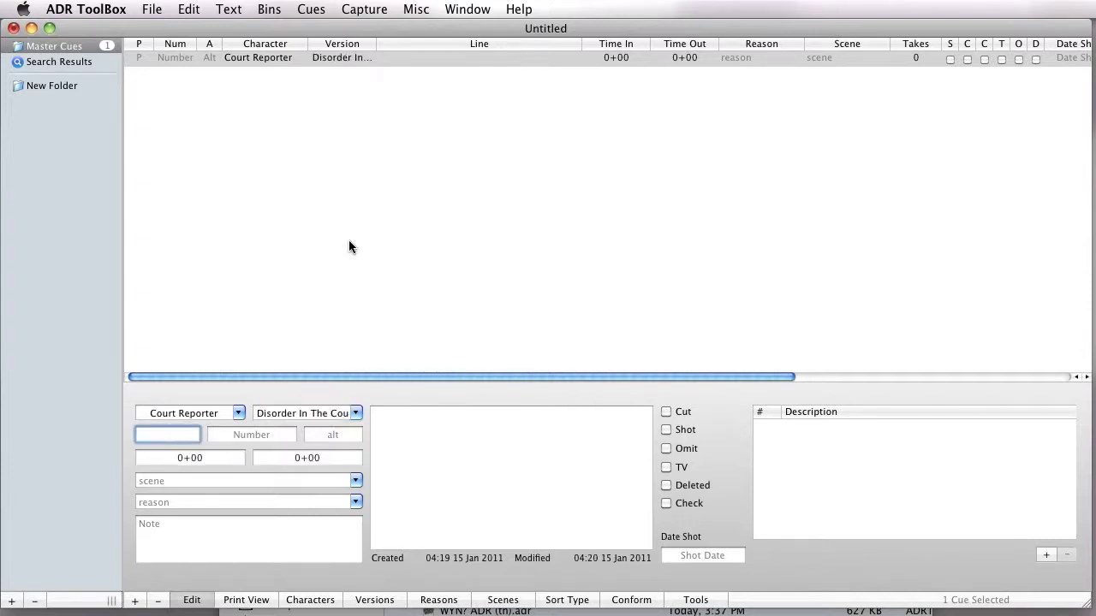
pyautogui.click(359, 412)
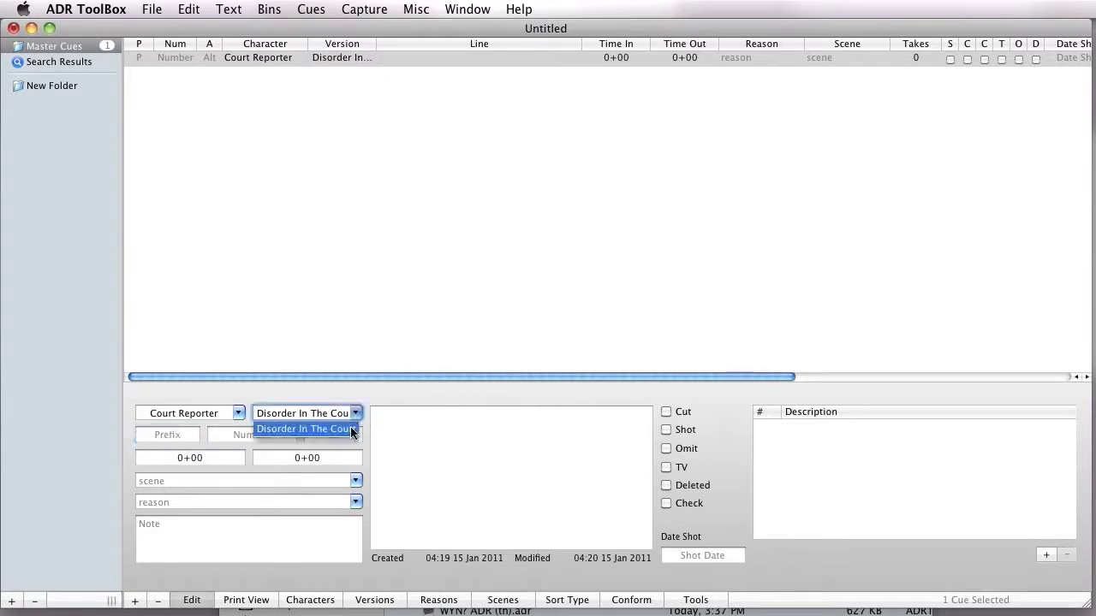
pyautogui.click(345, 426)
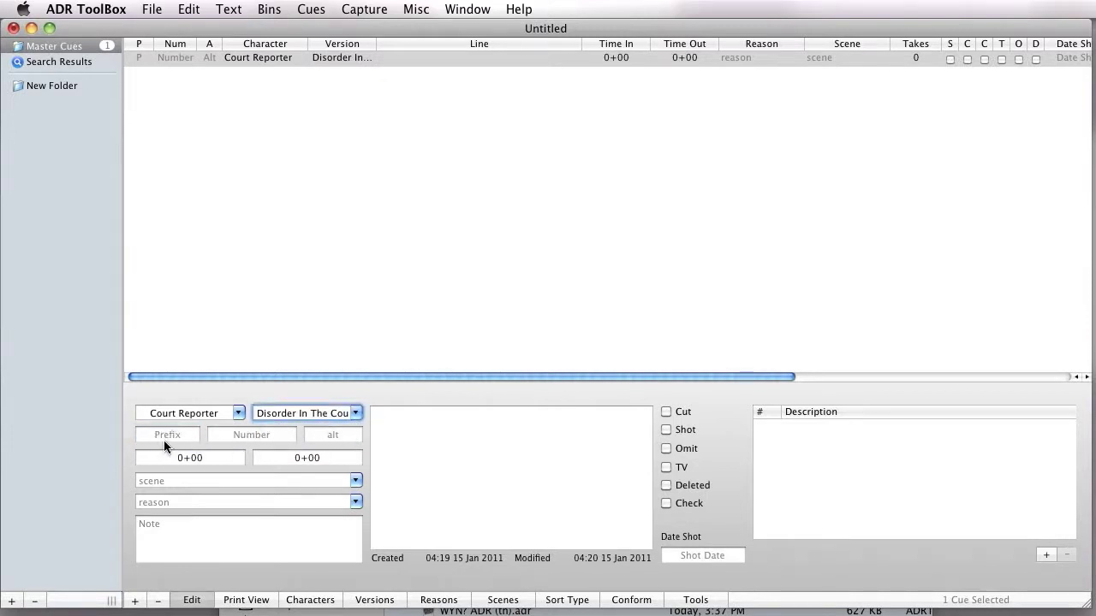
pyautogui.click(306, 370)
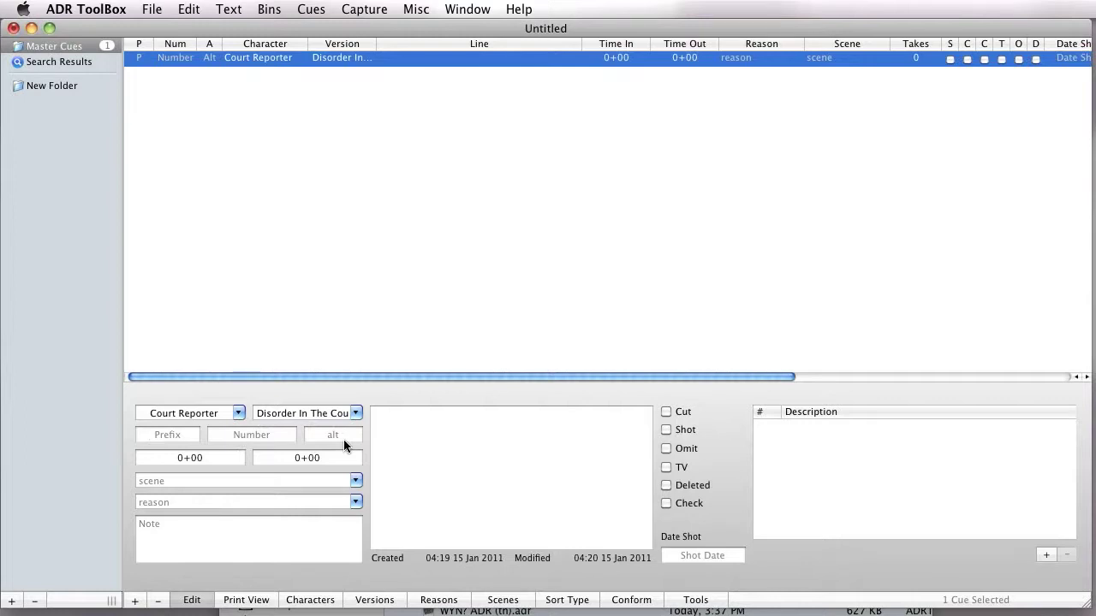
# Step: Set the cue's time in to 62+11 and its time out to 66+09
pyautogui.moveTo(222, 461); pyautogui.dragTo(135, 452)
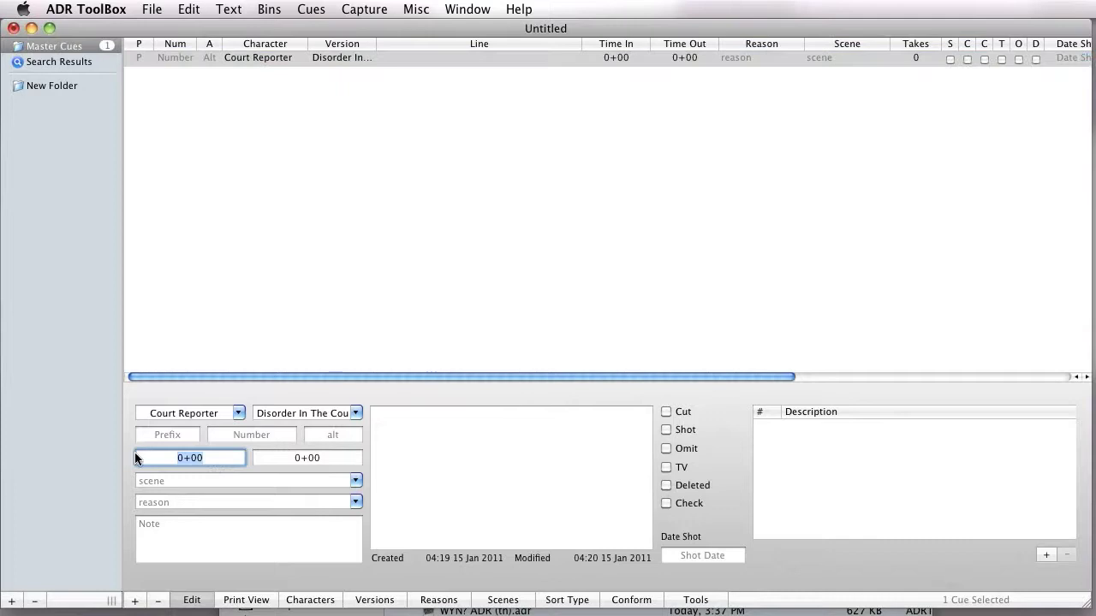
pyautogui.write('62+11')
pyautogui.press('BackSpace')
pyautogui.press('BackSpace')
pyautogui.write('11')
pyautogui.press('Tab')
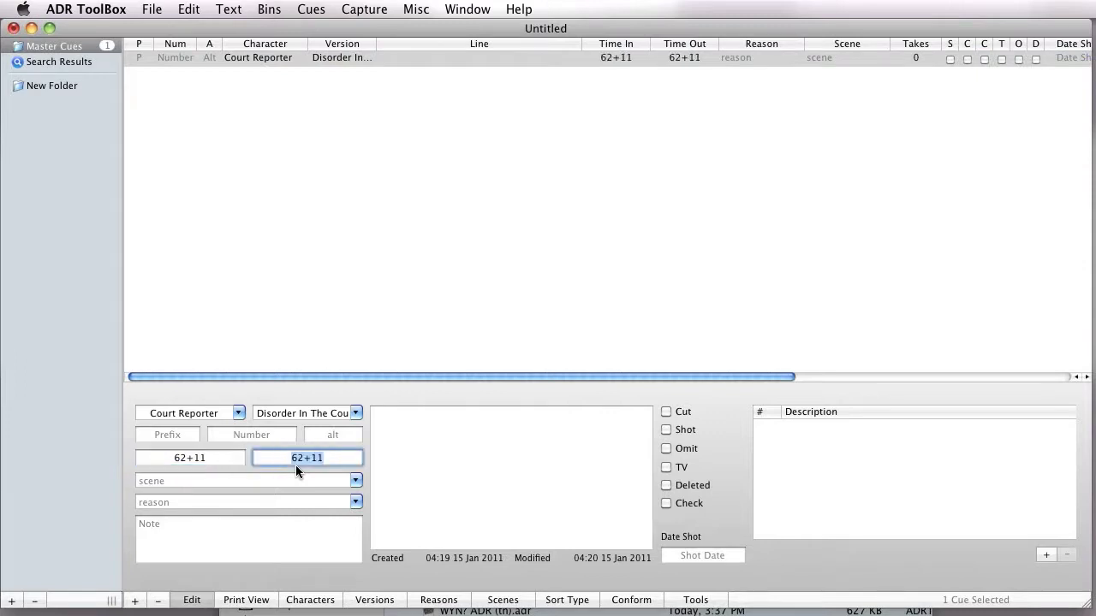
pyautogui.write('66_09+09')
pyautogui.press('Return')
# Step: Set the cue's scene to Scene 1 and its reason to Low Level
pyautogui.click(294, 481)
pyautogui.write('Scene 1')
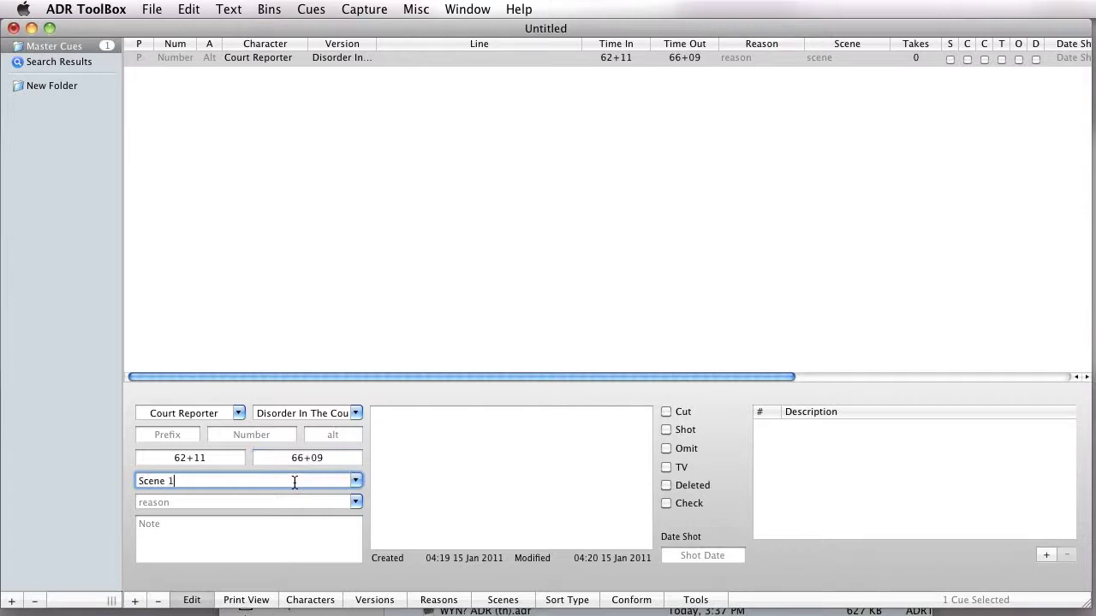
pyautogui.press('Tab')
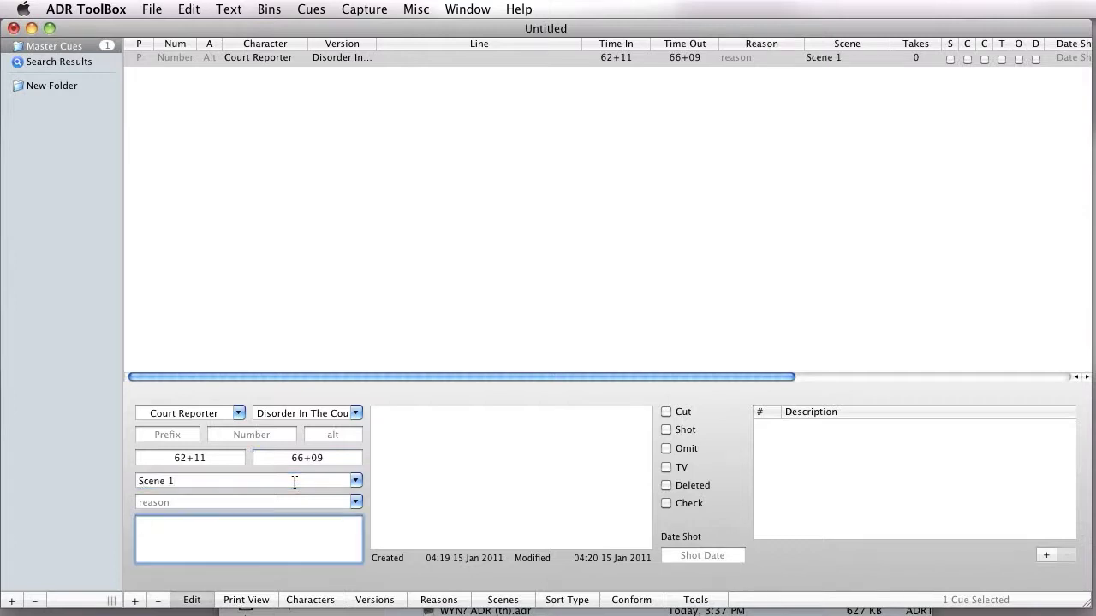
pyautogui.click(294, 502)
pyautogui.write('Low Level')
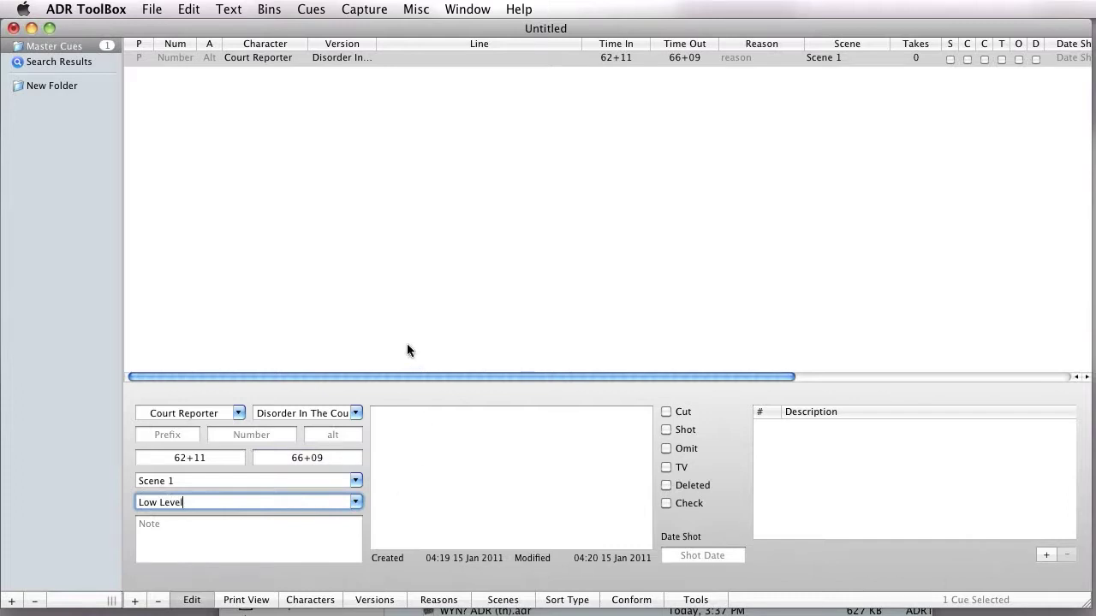
pyautogui.click(406, 350)
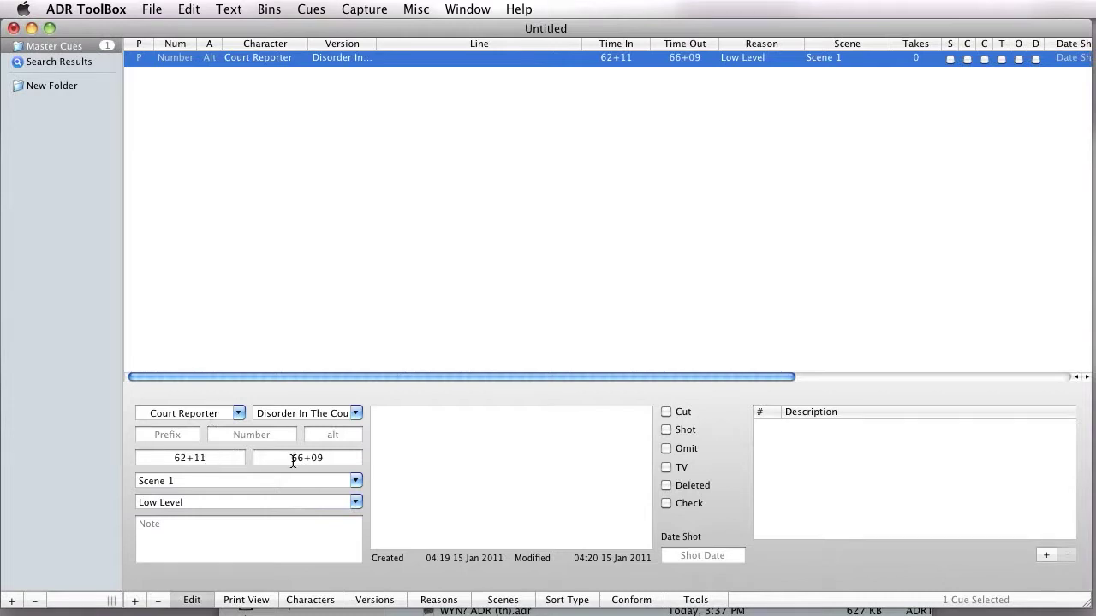
# Step: Enter the cue's dialogue line "Do you swear to tell the truth and nothing but the truth?"
pyautogui.click(258, 526)
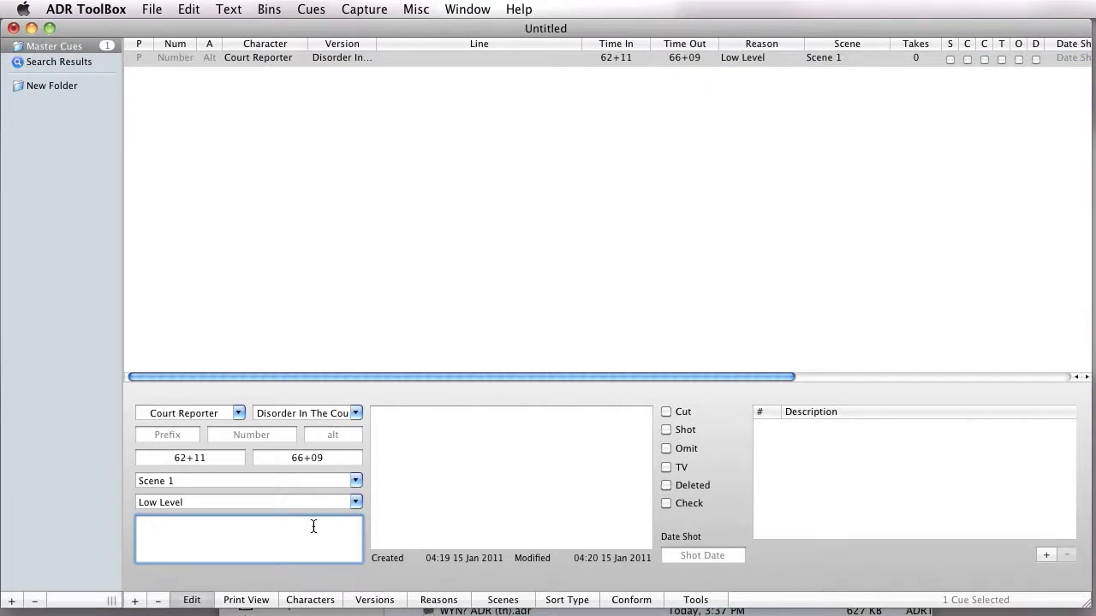
pyautogui.click(457, 532)
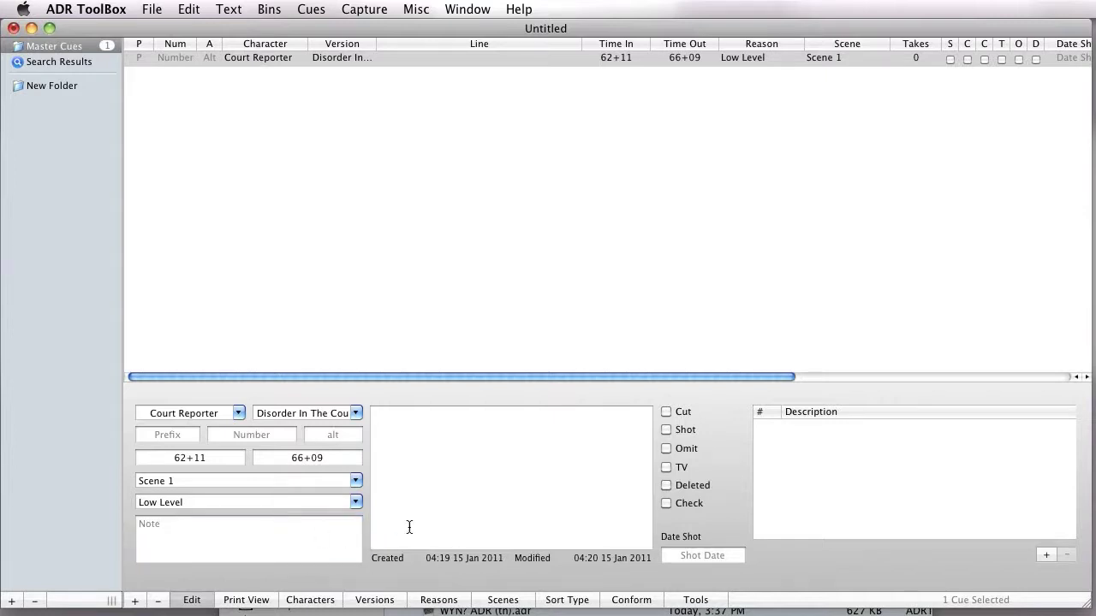
pyautogui.write('Do you swear to tell the truth and nothin')
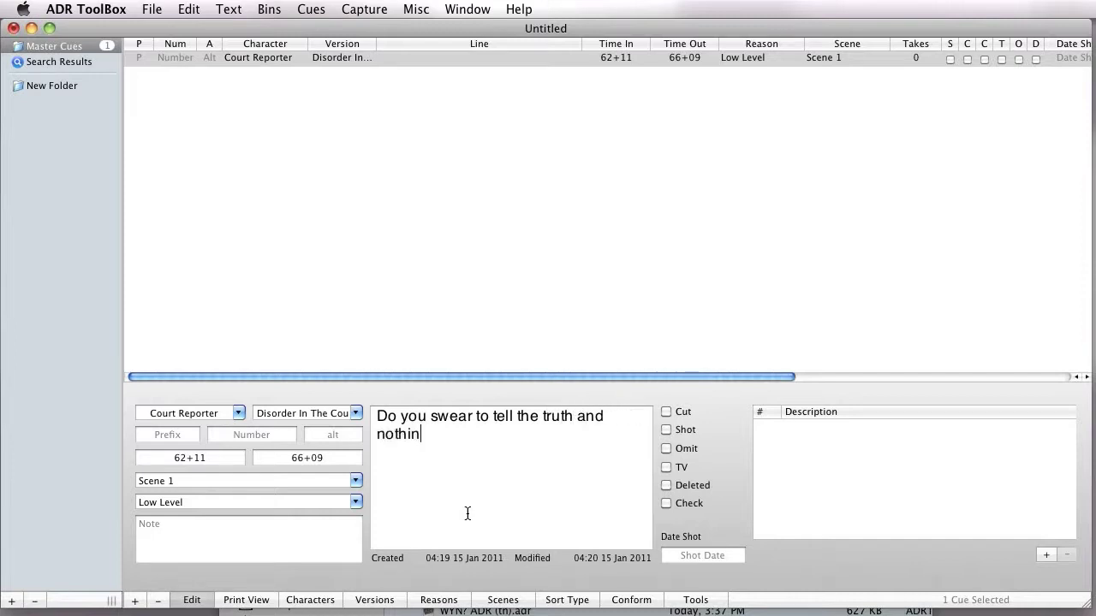
pyautogui.write('g but the truth?')
# Step: Center the whole text of the cue's dialogue line
pyautogui.press('super+a')
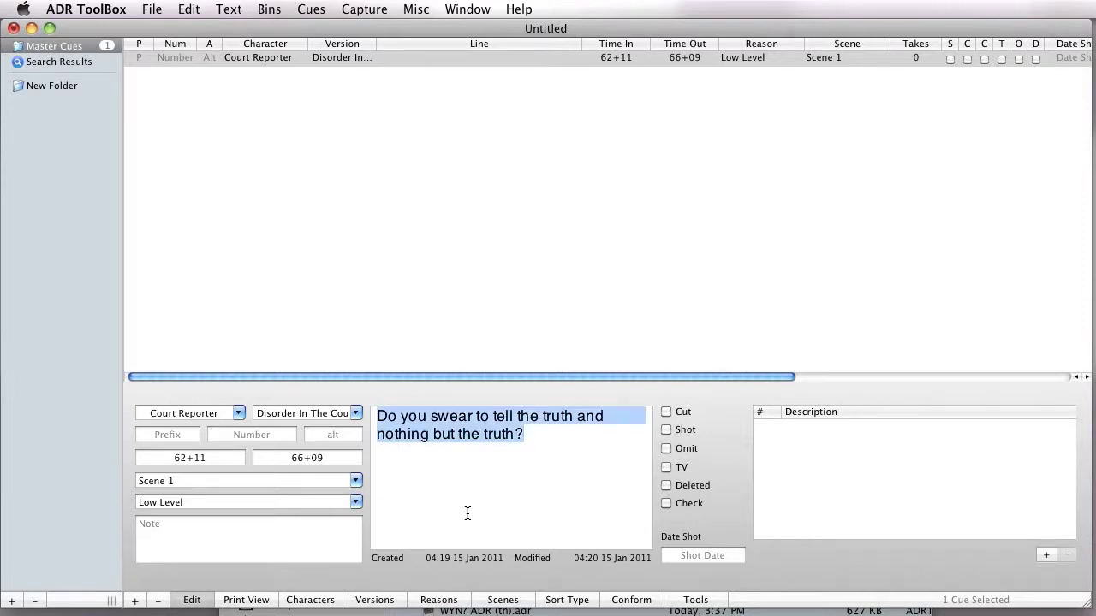
pyautogui.rightClick(510, 431)
pyautogui.moveTo(590, 602)
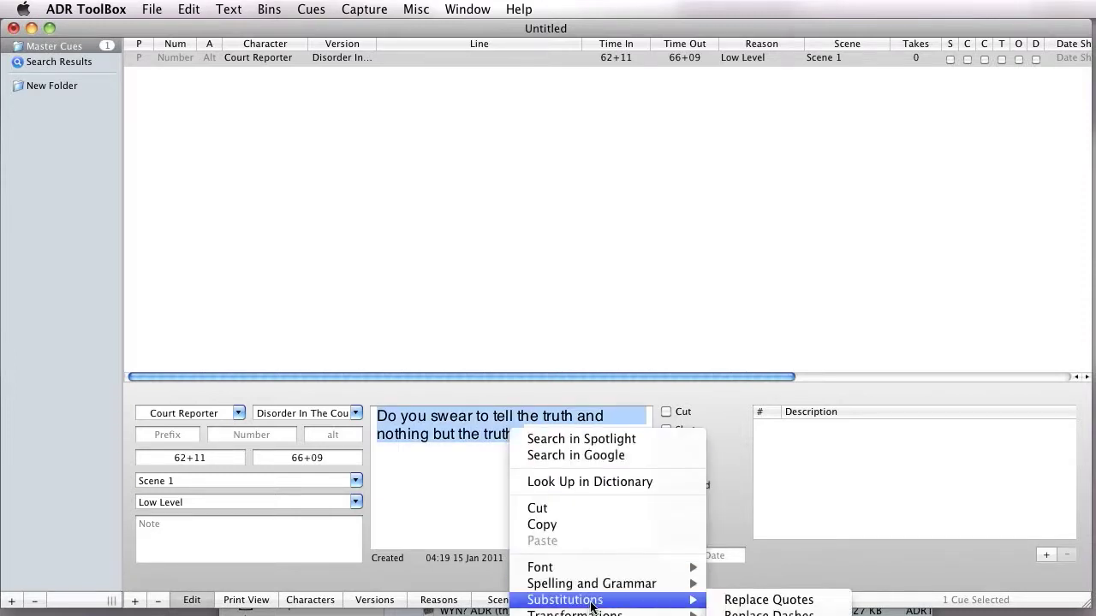
pyautogui.click(203, 177)
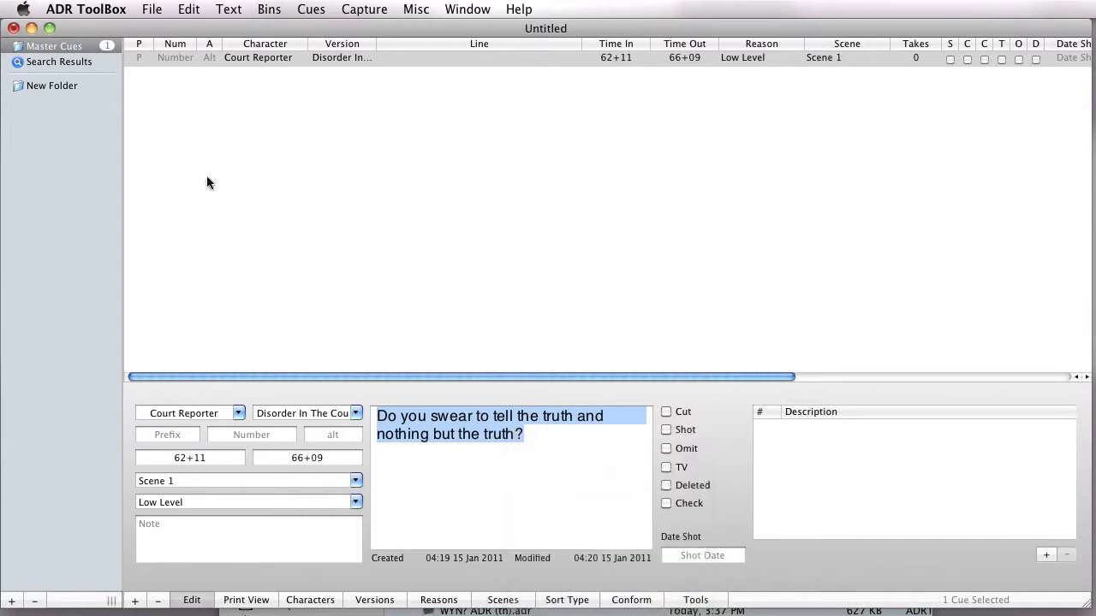
pyautogui.click(188, 9)
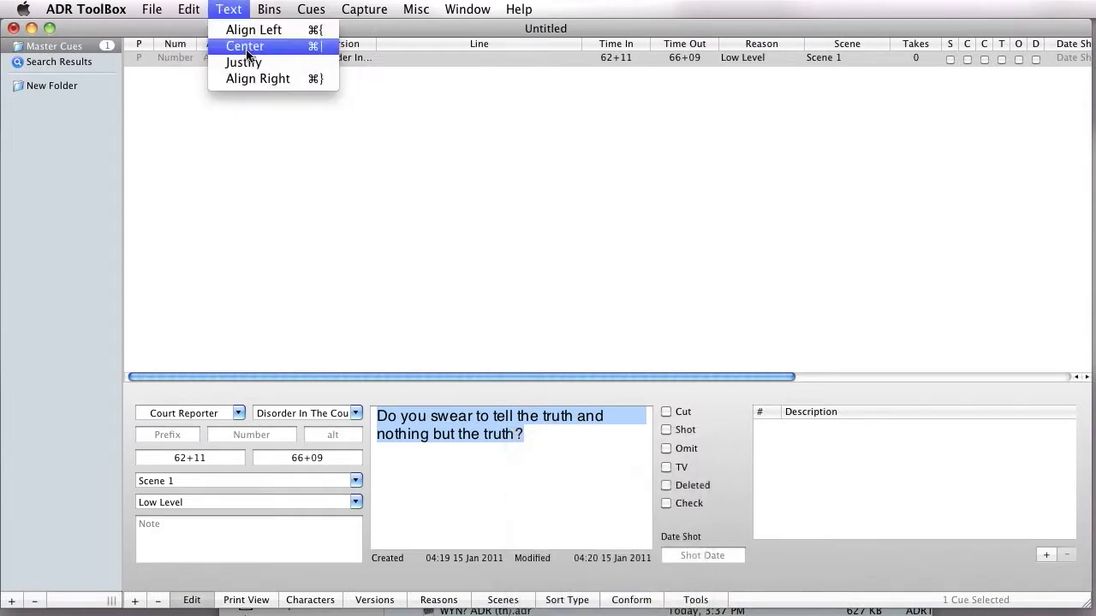
pyautogui.click(245, 49)
pyautogui.click(294, 201)
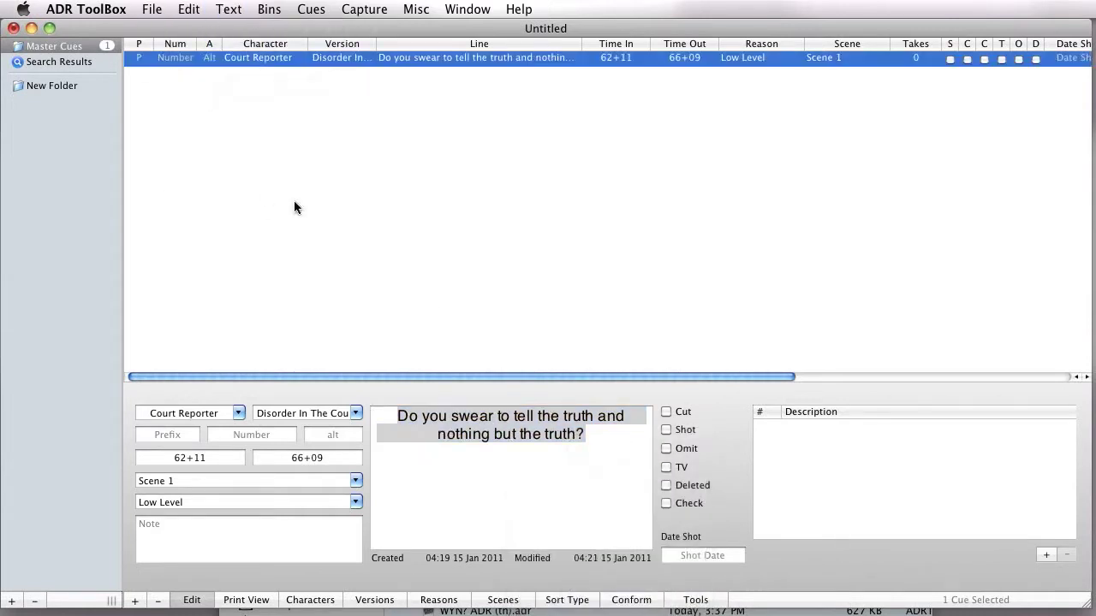
# Step: Try out the cue's Cut, Deleted and Check flags, switching each one on and off again
pyautogui.click(541, 530)
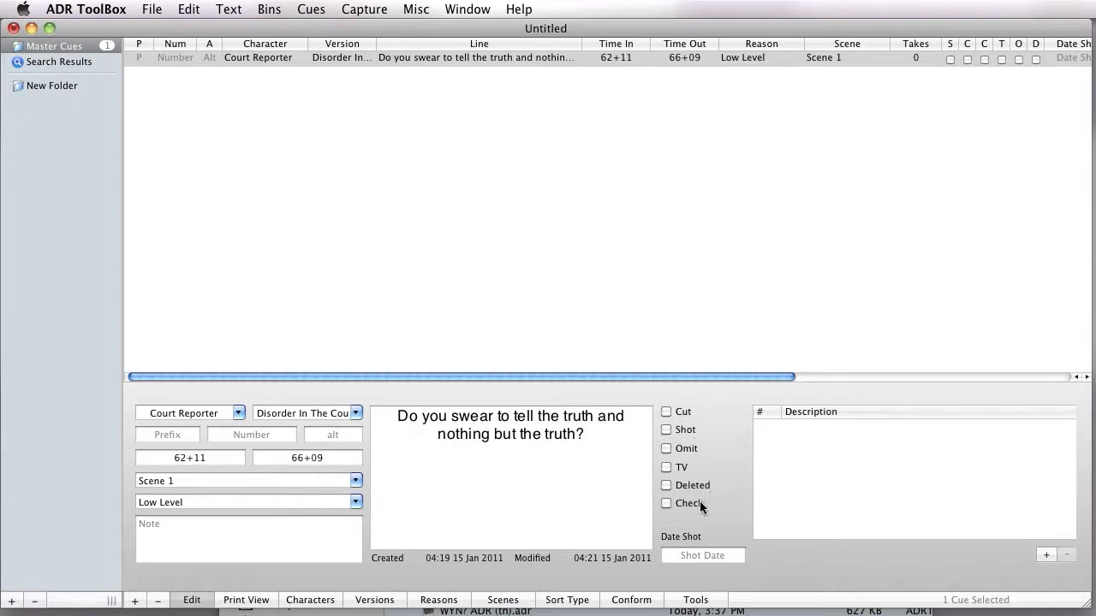
pyautogui.click(669, 411)
pyautogui.click(664, 412)
pyautogui.click(666, 486)
pyautogui.click(665, 485)
pyautogui.click(665, 503)
pyautogui.click(665, 504)
pyautogui.click(668, 485)
pyautogui.click(667, 486)
pyautogui.click(669, 485)
pyautogui.click(670, 486)
pyautogui.click(667, 505)
pyautogui.click(667, 505)
pyautogui.click(665, 485)
pyautogui.click(665, 485)
pyautogui.click(706, 557)
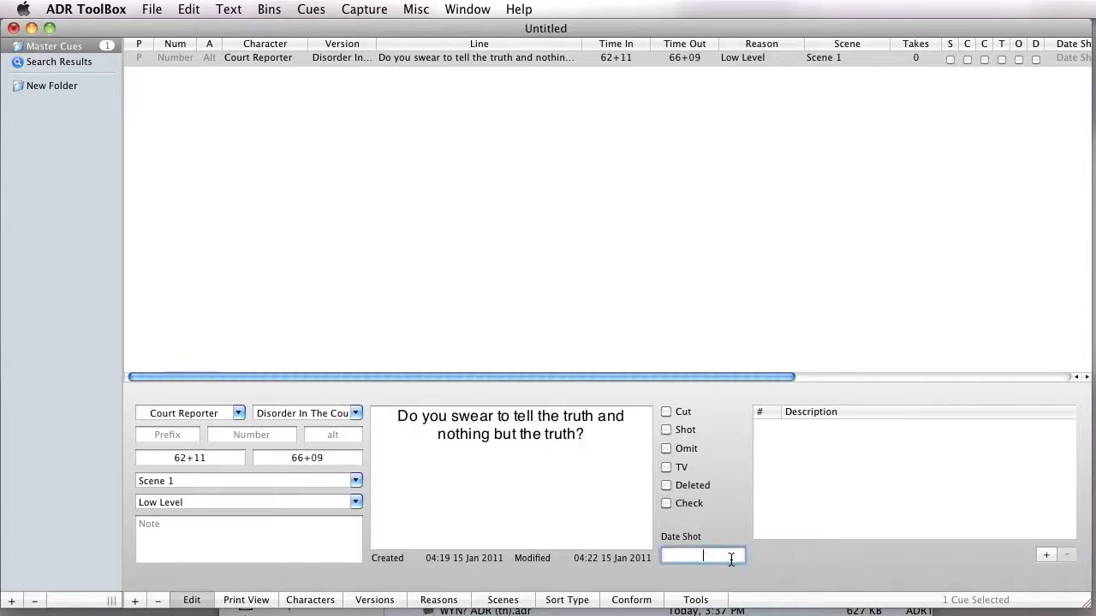
pyautogui.press('Tab')
pyautogui.click(705, 557)
pyautogui.click(546, 533)
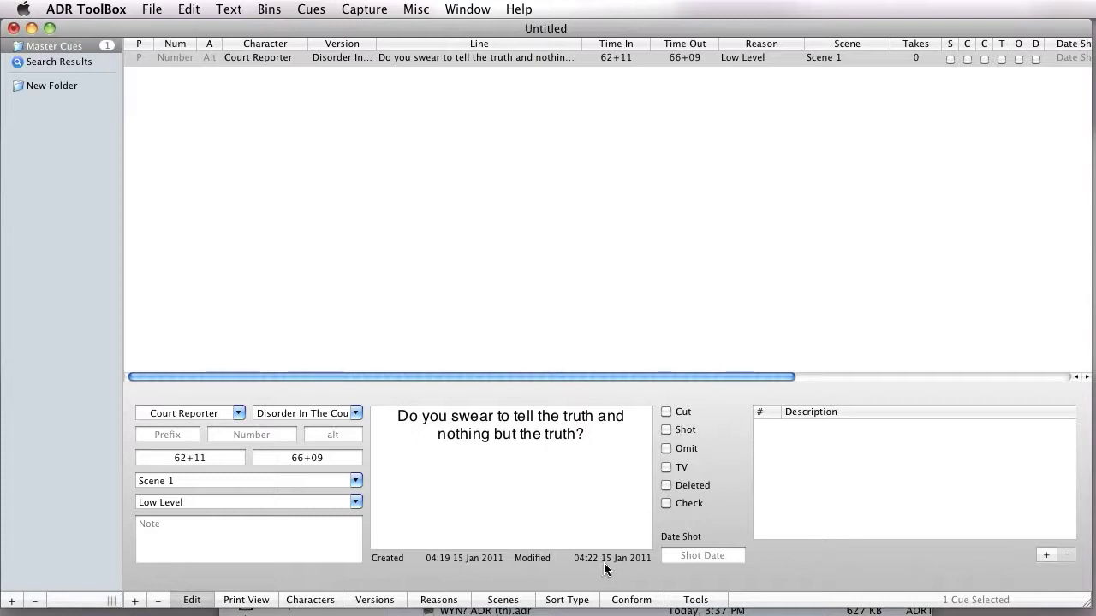
# Step: Examine the cue's date shot, date created, date modified and UUID columns in the cue list
pyautogui.hscroll(10, 964, 186)
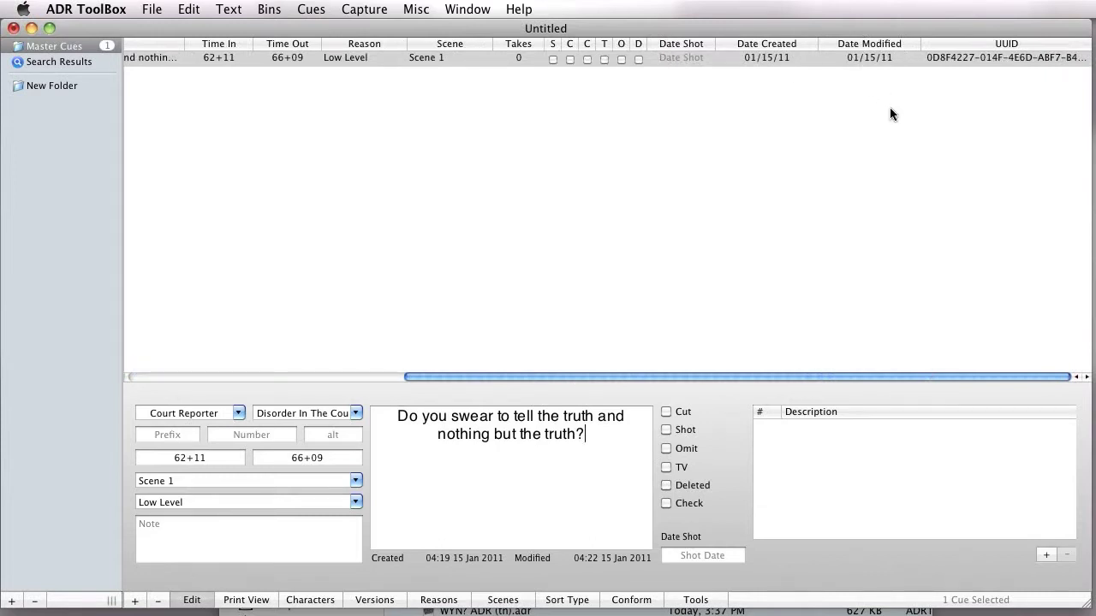
pyautogui.click(808, 61)
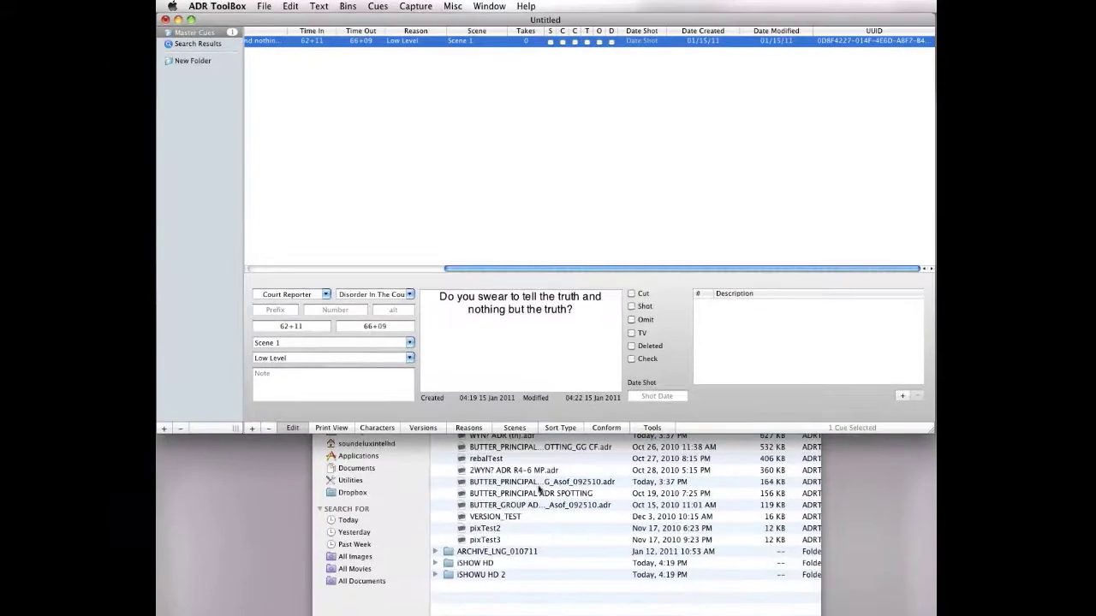
pyautogui.hscroll(-10, 753, 77)
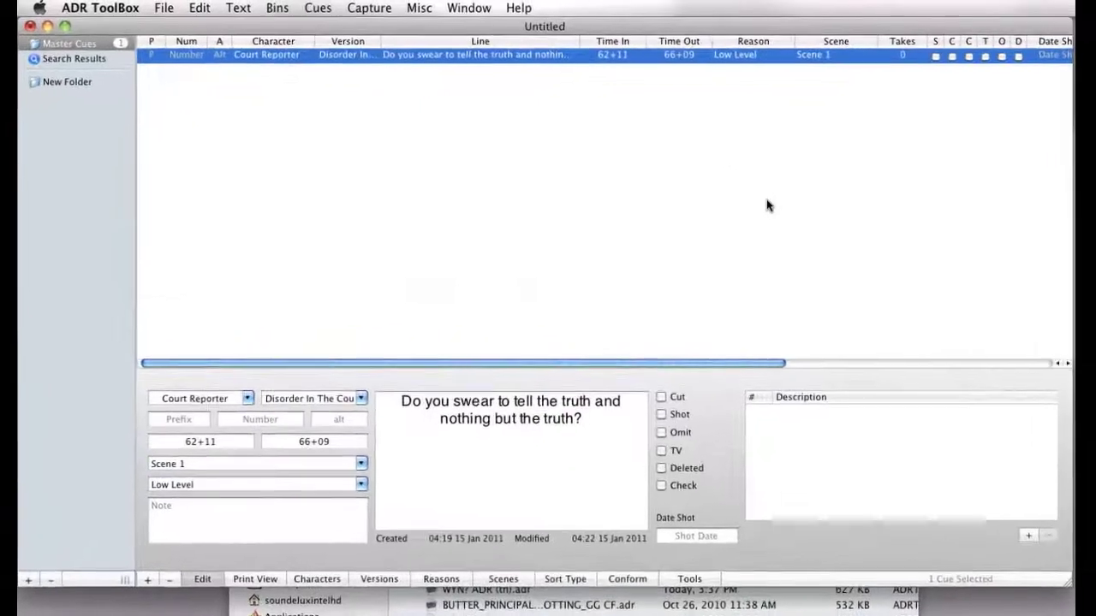
pyautogui.hscroll(5, 788, 201)
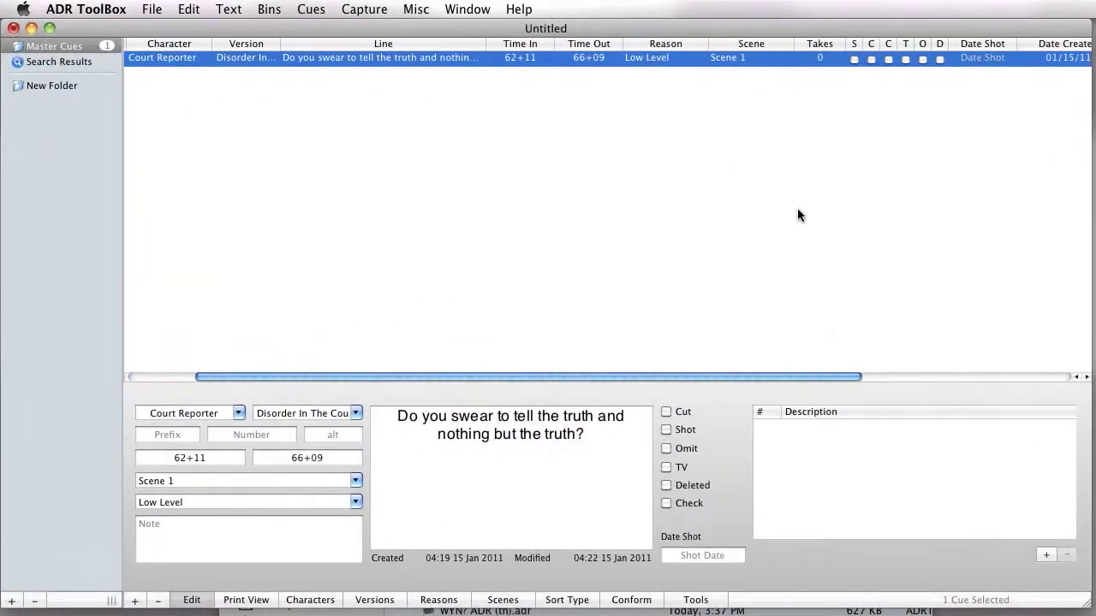
pyautogui.hscroll(5, 893, 243)
pyautogui.hscroll(2, 897, 251)
# Step: Add take 1 to the cue with the description Preferred
pyautogui.click(878, 487)
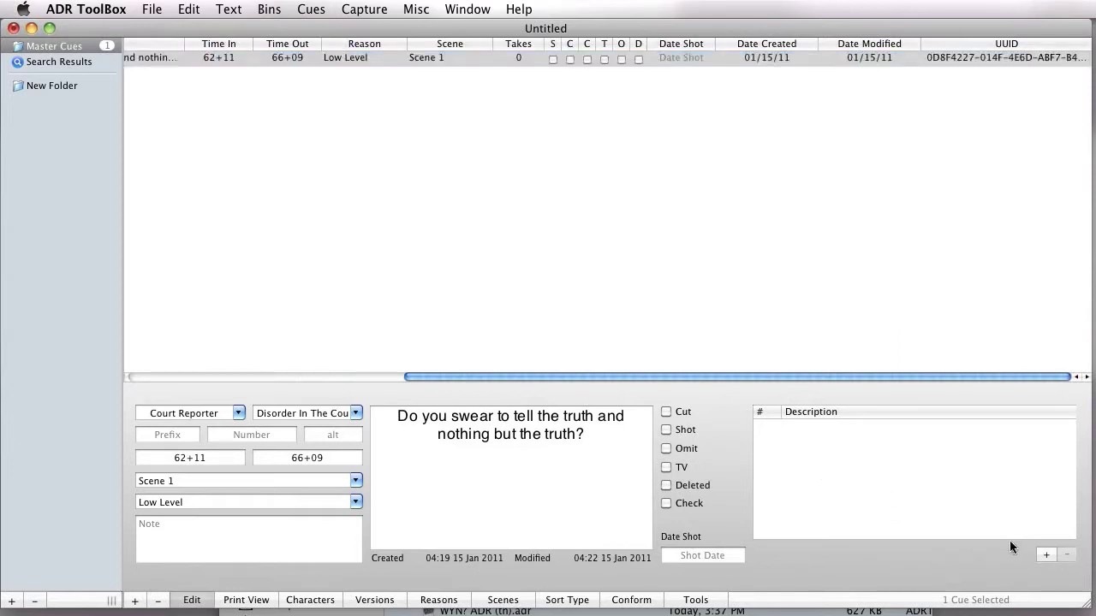
pyautogui.click(1047, 556)
pyautogui.write('1')
pyautogui.press('Return')
pyautogui.click(820, 428)
pyautogui.write('Preferred')
pyautogui.press('Return')
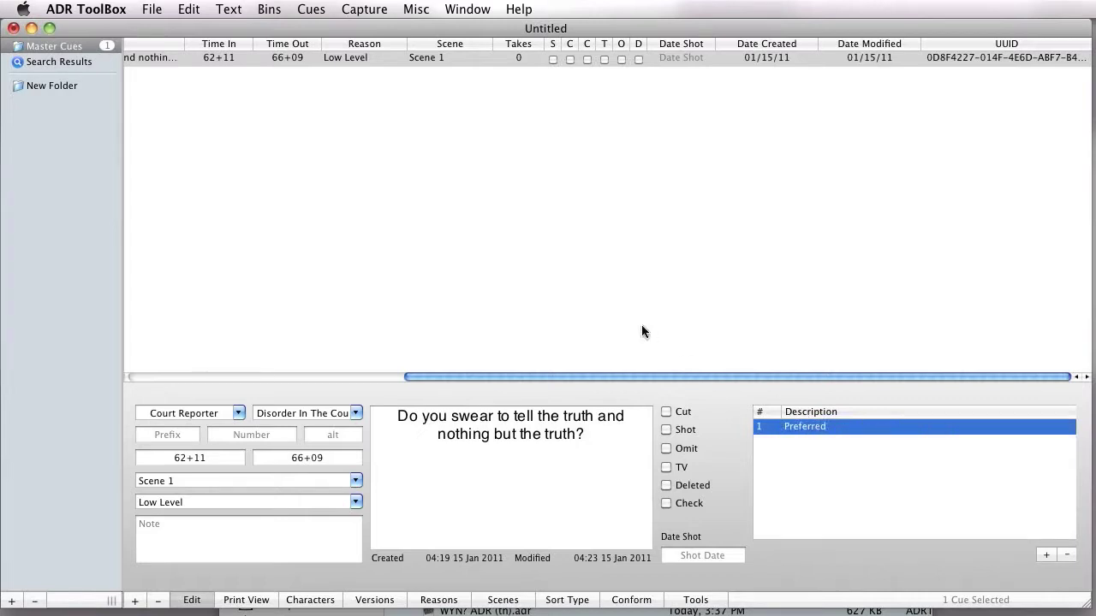
# Step: Display the Court Reporter cue in Print View to examine its printed layout
pyautogui.hscroll(-8, 540, 314)
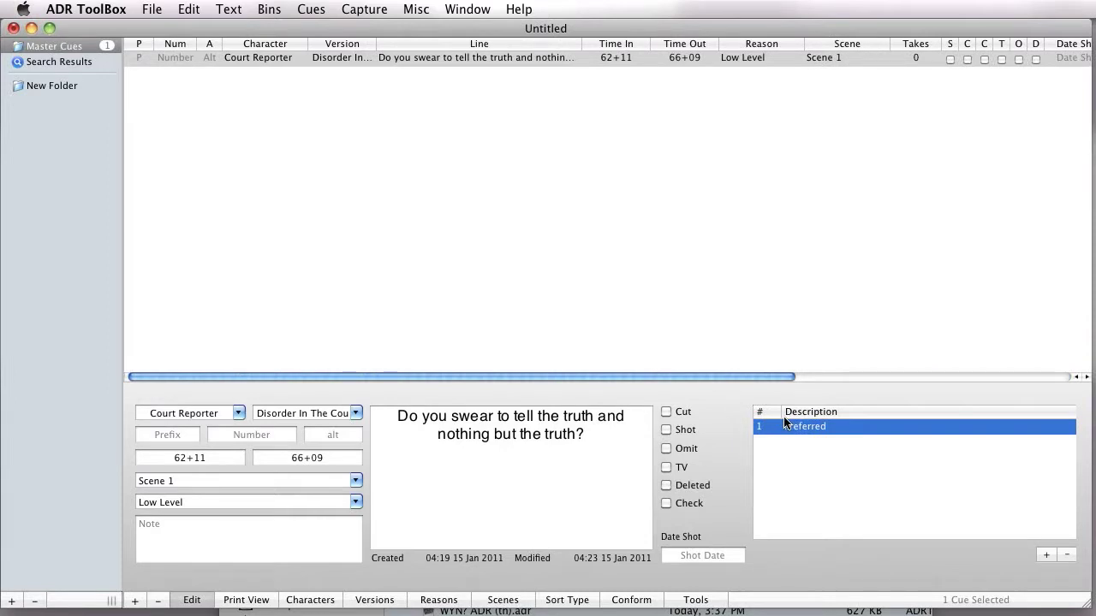
pyautogui.click(576, 331)
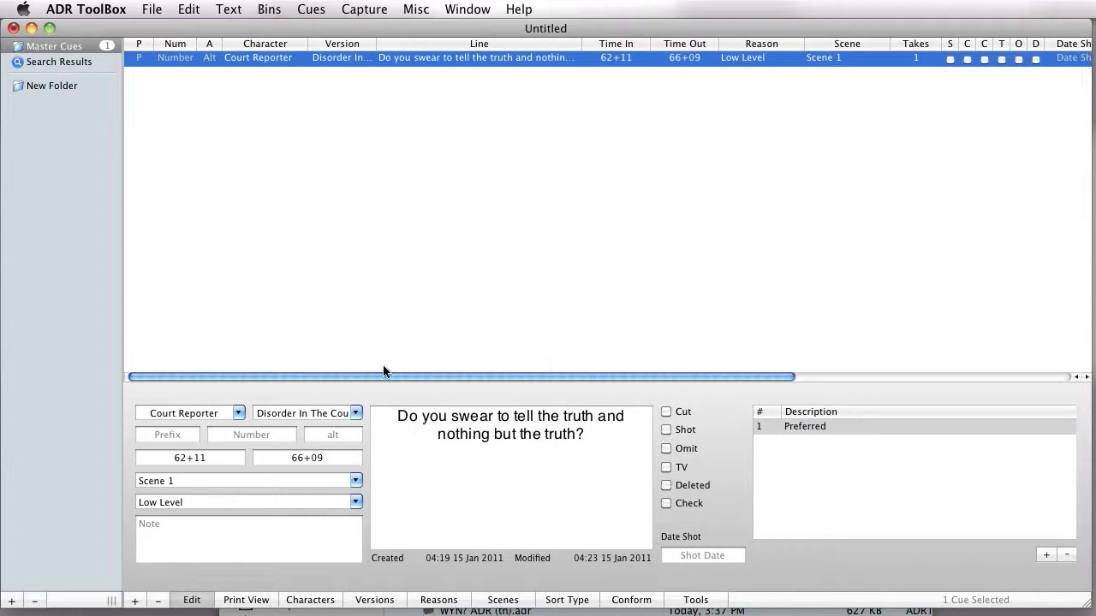
pyautogui.click(255, 601)
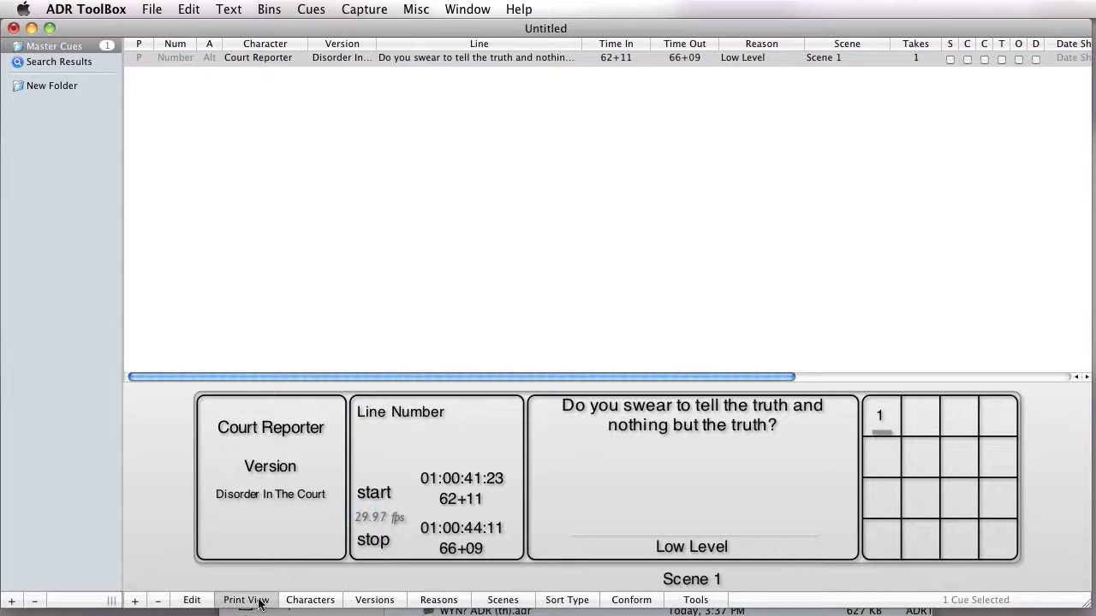
# Step: Delete the Preferred take from the cue and display the cue in Print View again
pyautogui.click(194, 602)
pyautogui.click(996, 431)
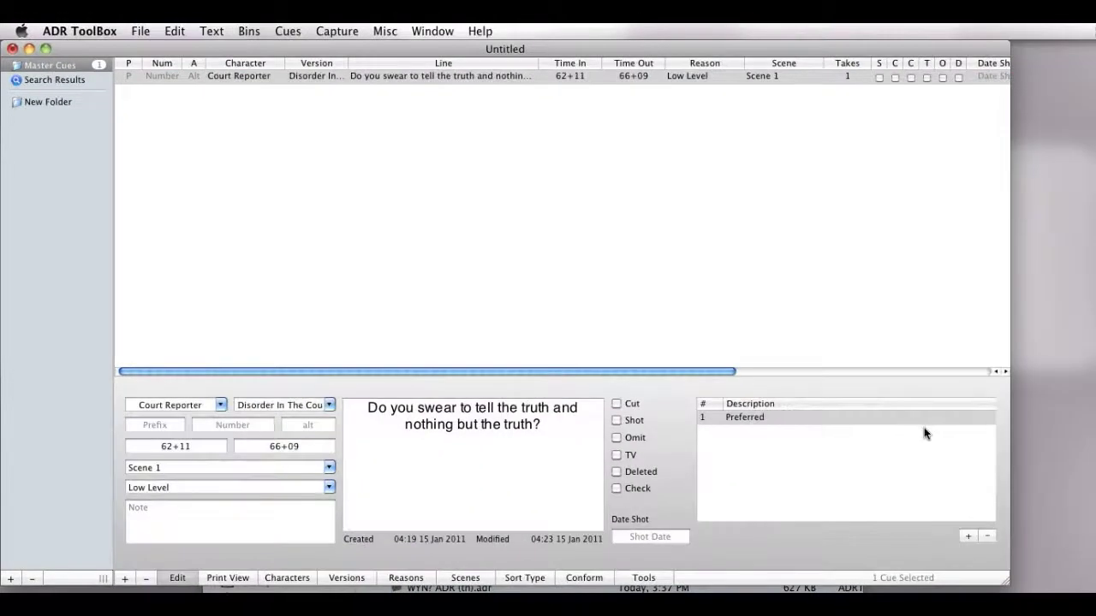
pyautogui.click(982, 540)
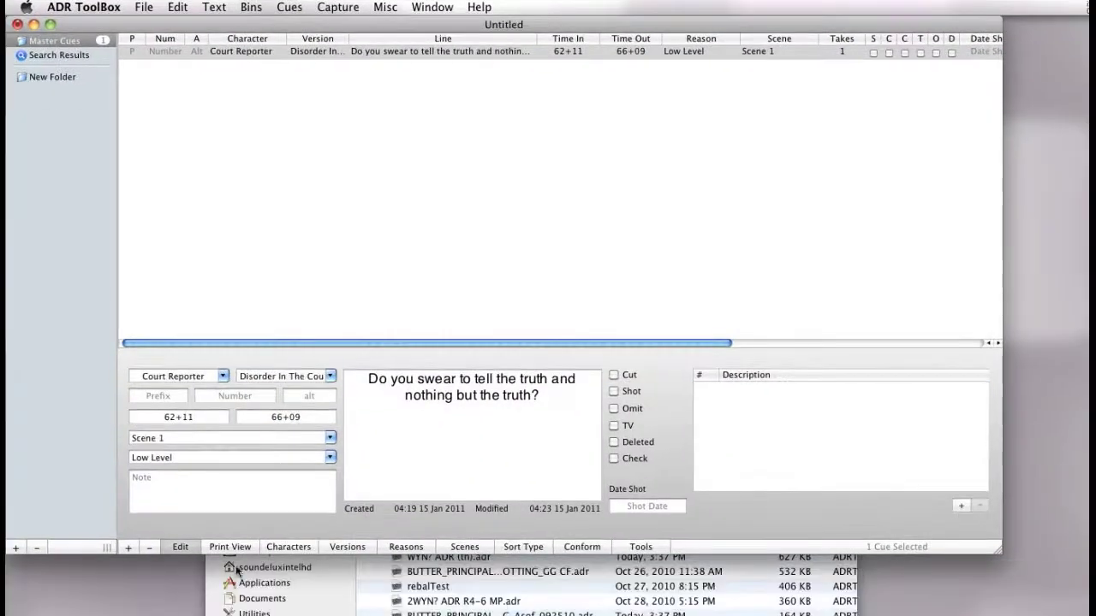
pyautogui.click(228, 578)
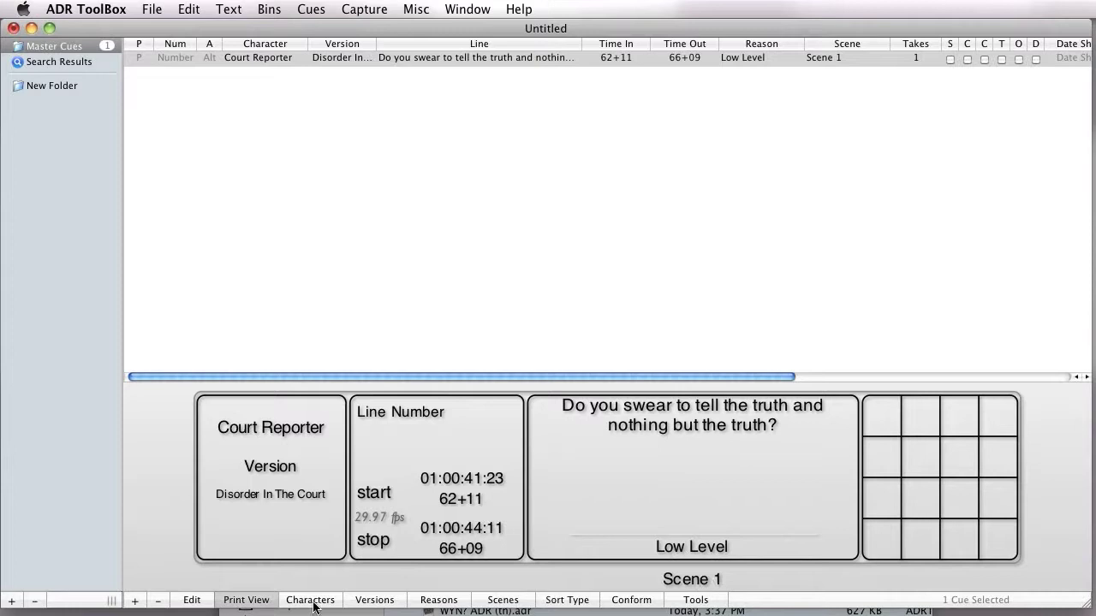
# Step: Review the character, version, scene and reason fields of the Court Reporter cue in its editing view
pyautogui.click(192, 600)
pyautogui.click(169, 415)
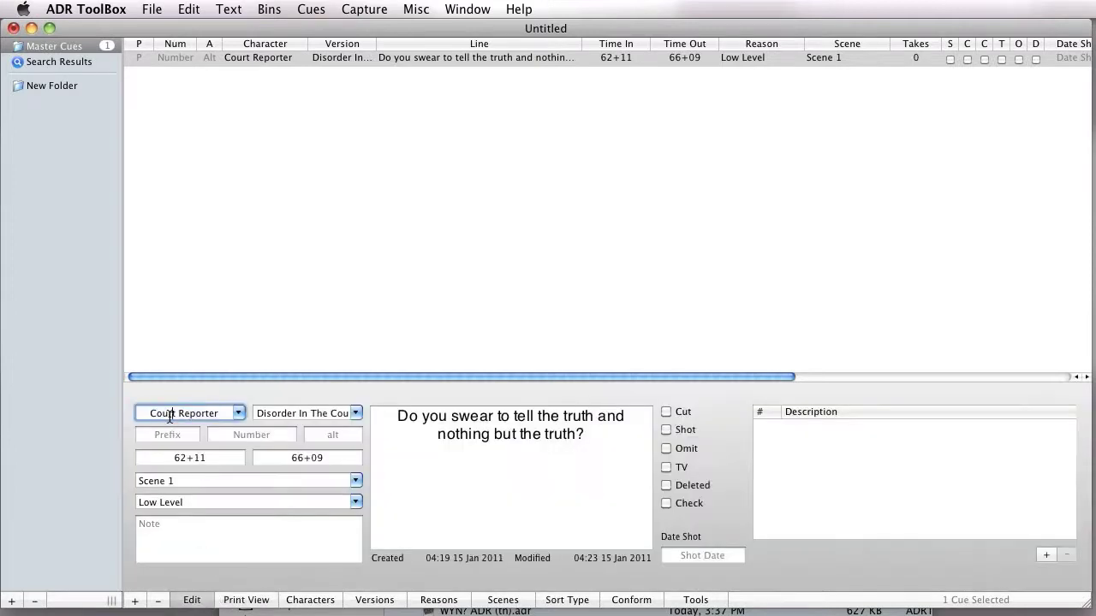
pyautogui.click(260, 416)
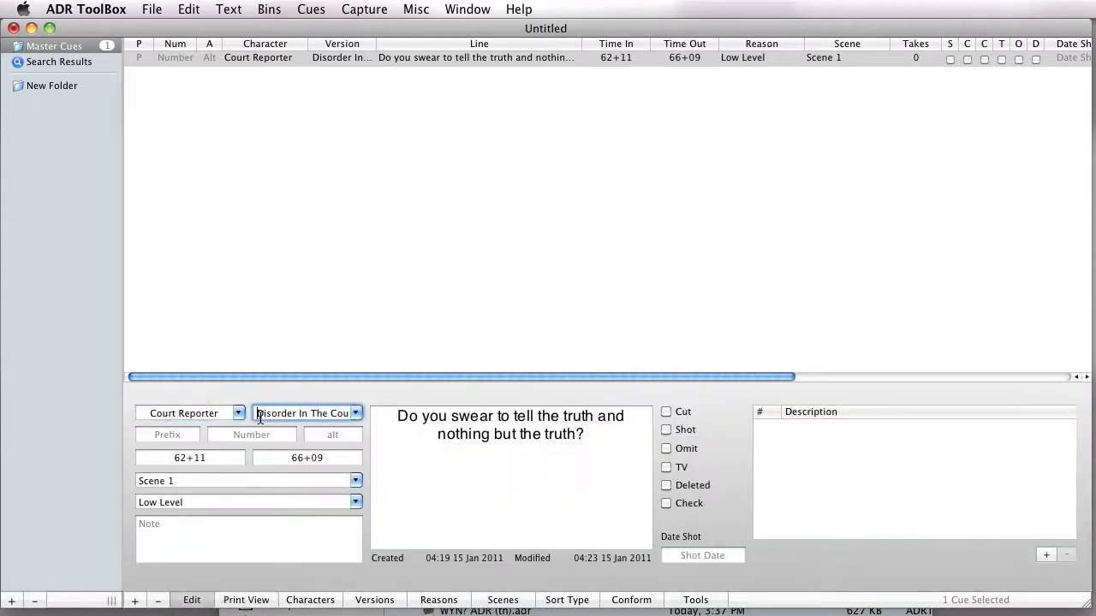
pyautogui.click(212, 484)
pyautogui.click(212, 504)
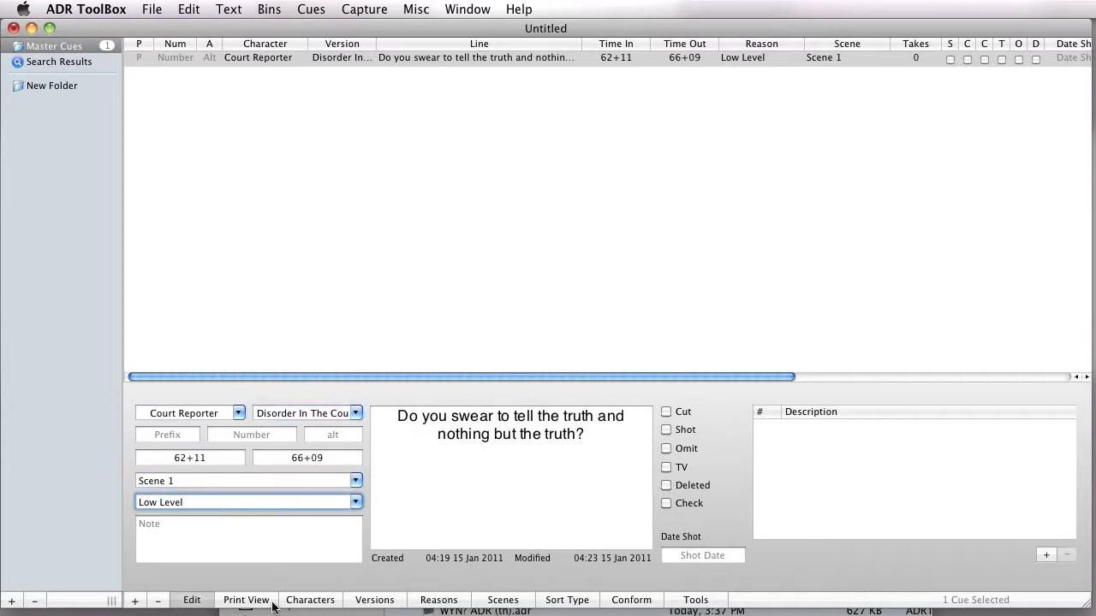
pyautogui.click(301, 612)
pyautogui.click(210, 597)
# Step: Try out adding a blank character to the character list and removing it again with its data cleared
pyautogui.click(310, 600)
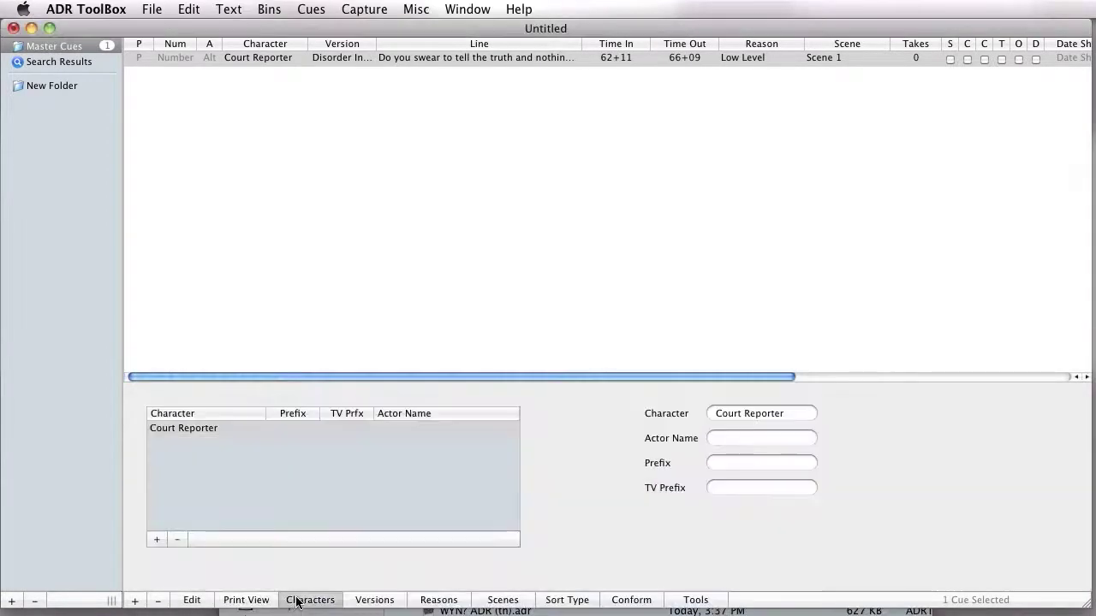
pyautogui.click(210, 429)
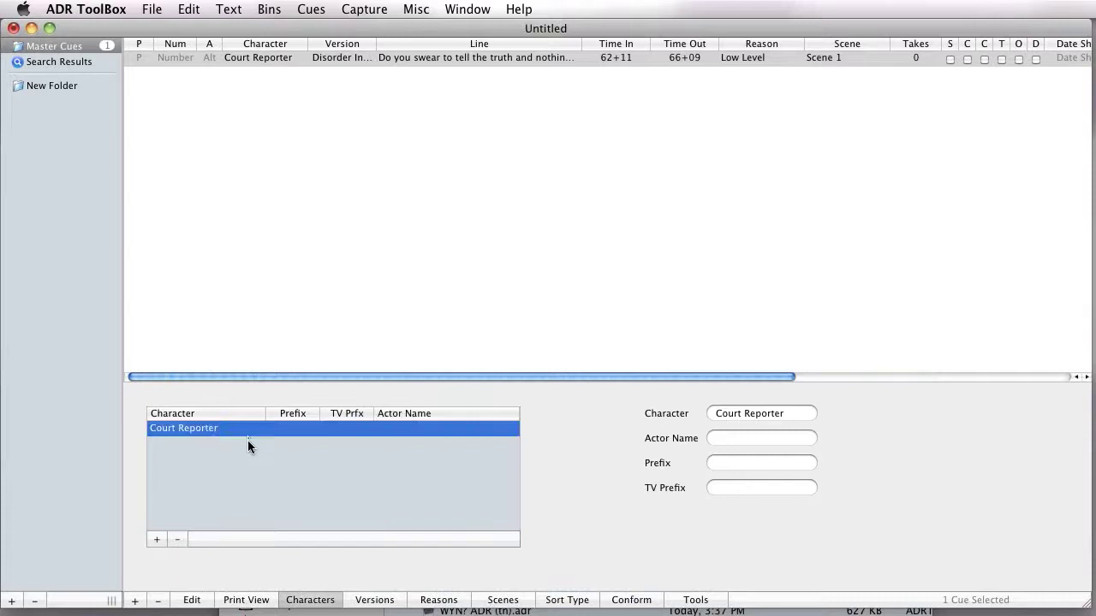
pyautogui.click(155, 540)
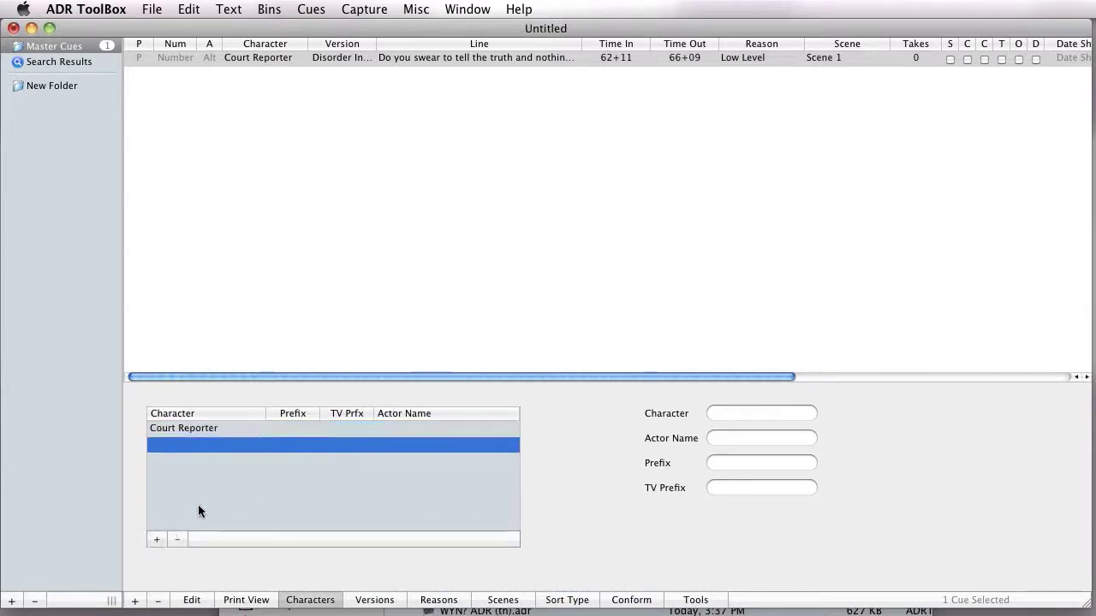
pyautogui.click(223, 444)
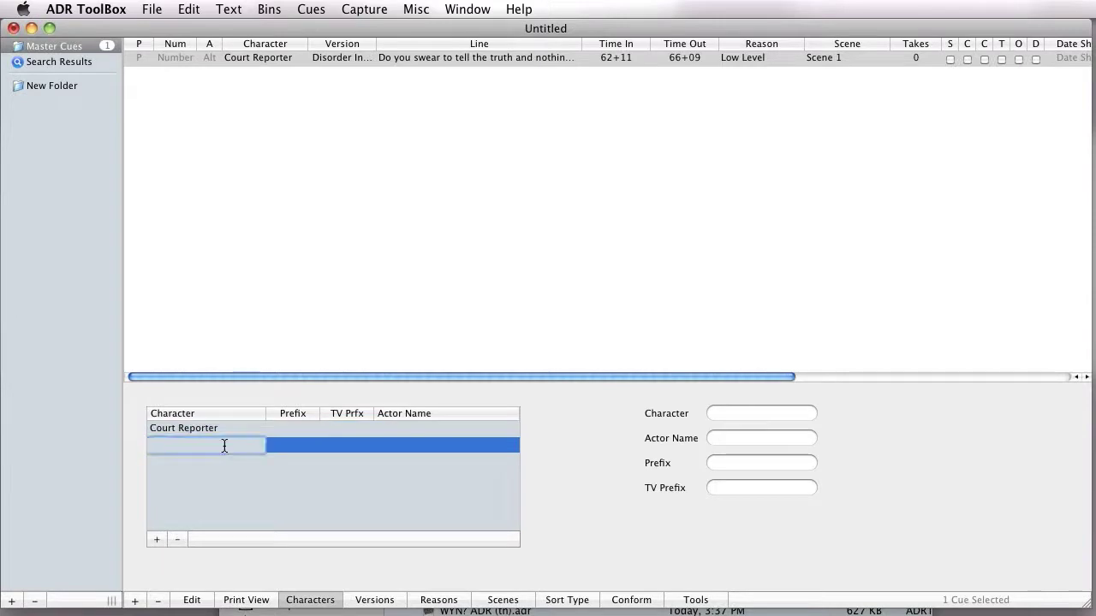
pyautogui.click(178, 540)
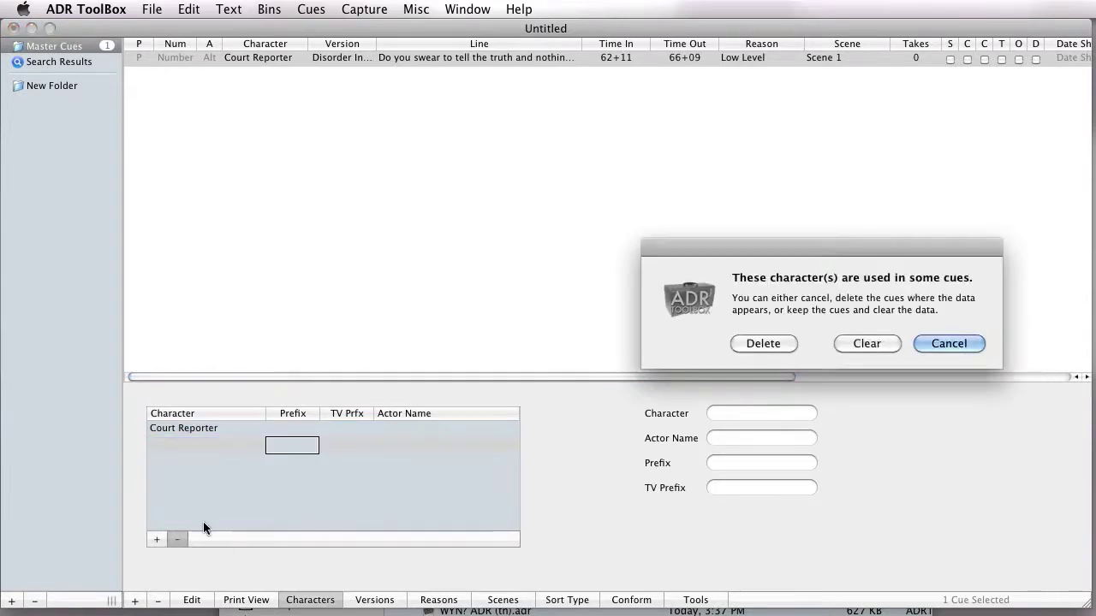
pyautogui.click(883, 344)
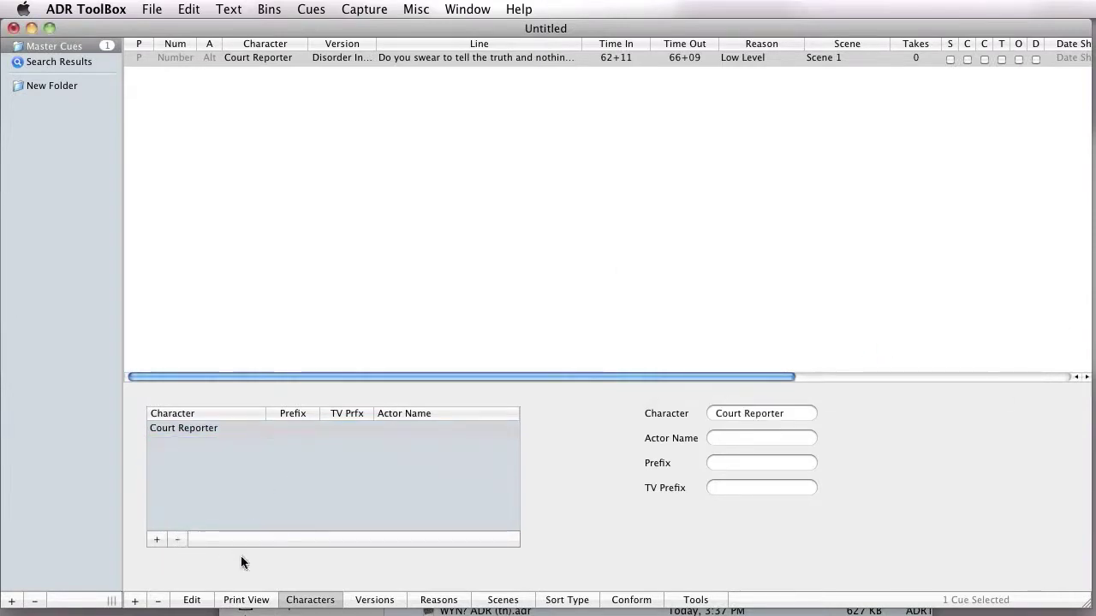
# Step: Set the frame rate of the Disorder In The Court version to 23.98
pyautogui.click(375, 599)
pyautogui.click(346, 512)
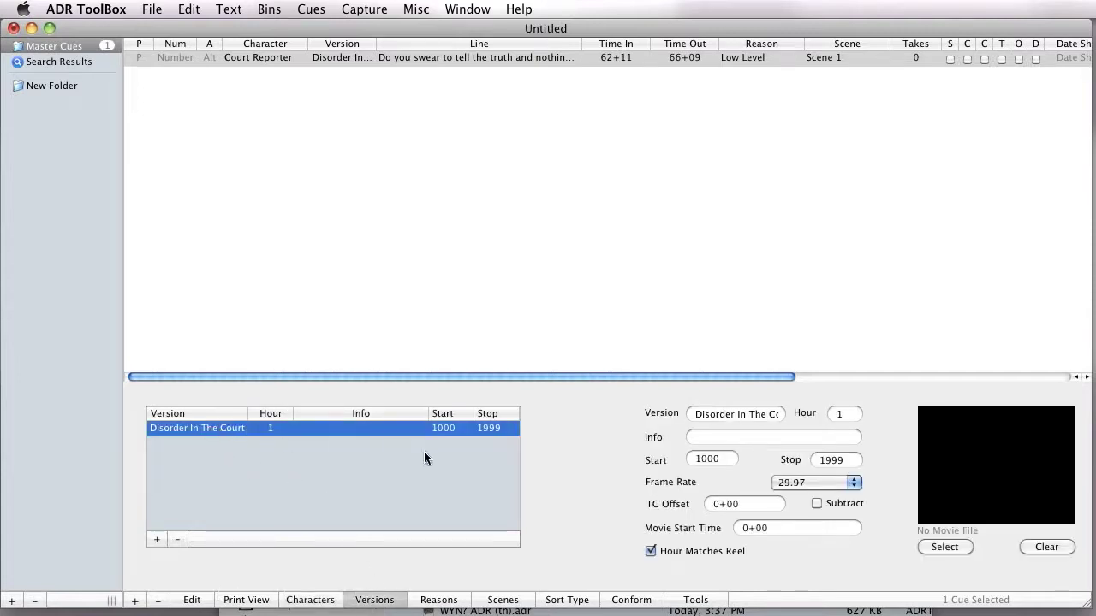
pyautogui.click(843, 483)
pyautogui.click(822, 510)
# Step: Attach DISORDER_FNL.mov from Pix Drive as the movie file of the Disorder In The Court version
pyautogui.click(945, 547)
pyautogui.click(599, 257)
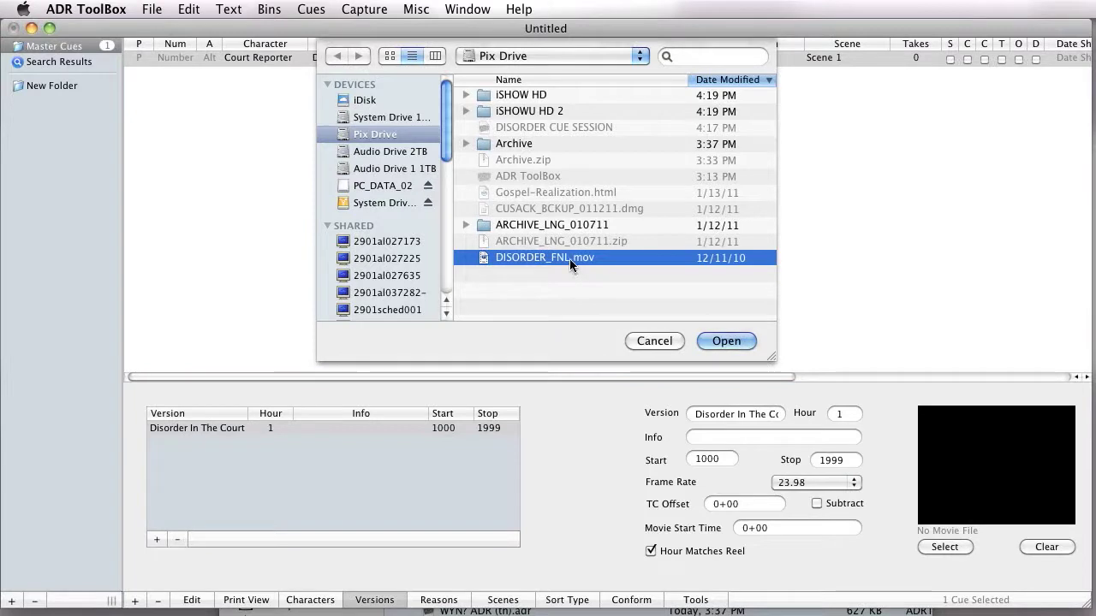
pyautogui.click(722, 340)
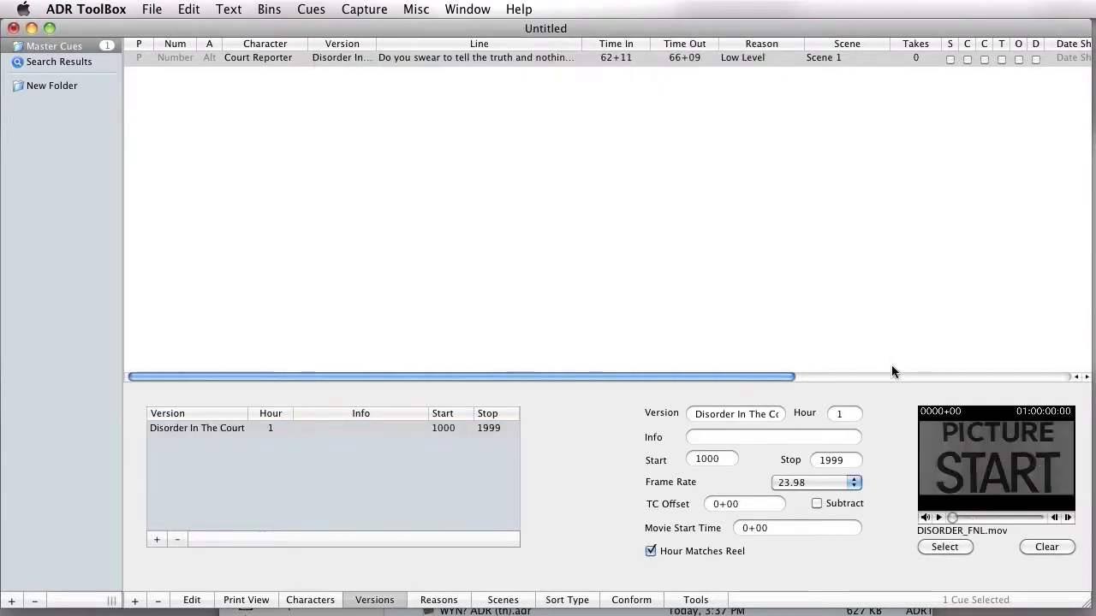
# Step: Show the version's movie in its own window and place the window over the cue list
pyautogui.click(483, 7)
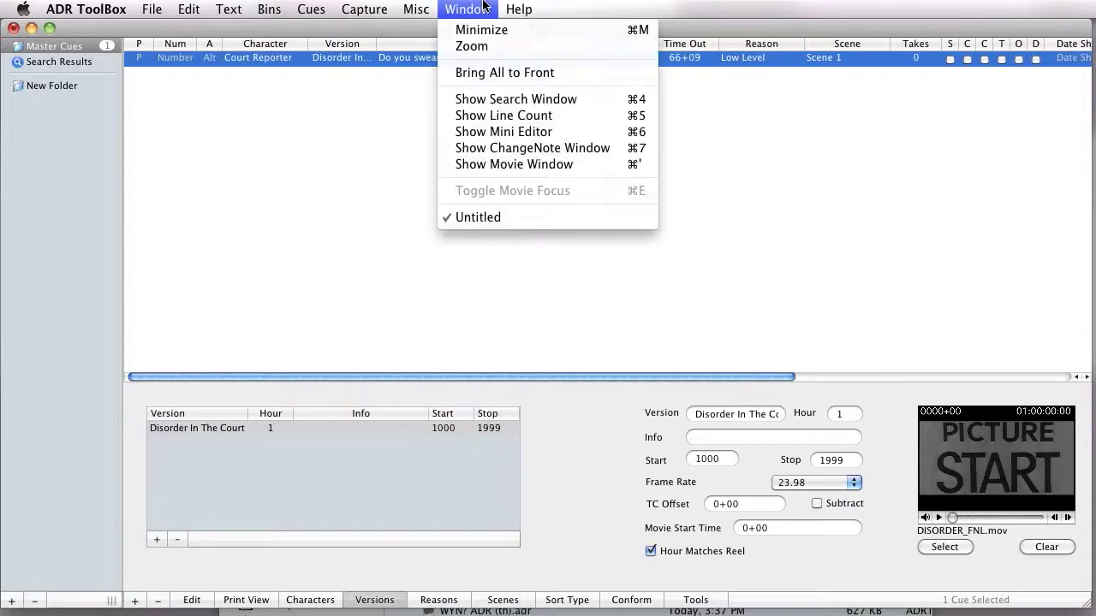
pyautogui.click(582, 164)
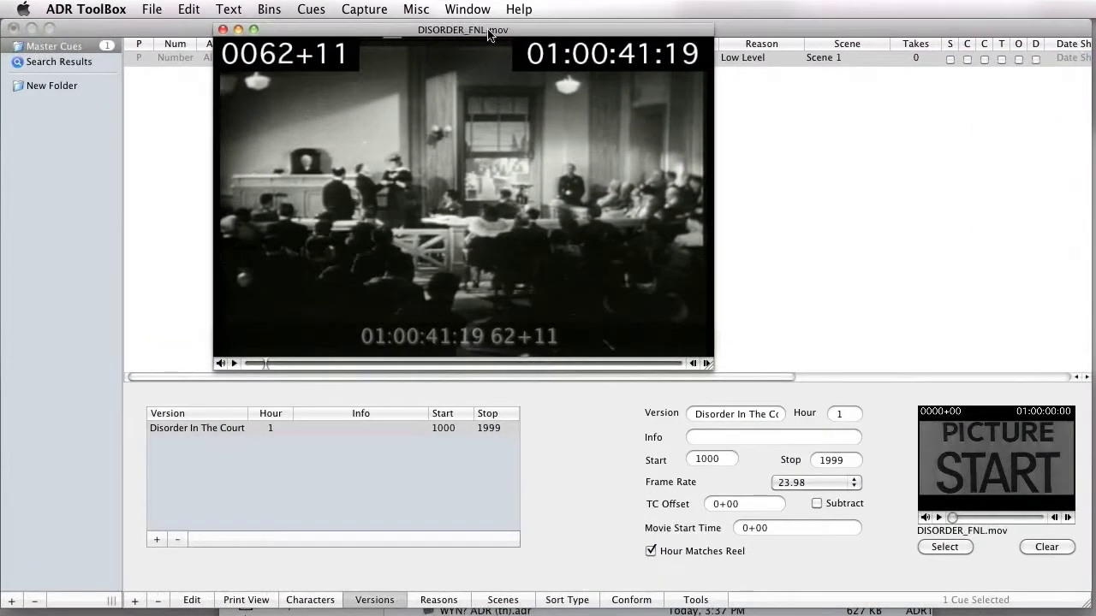
pyautogui.moveTo(472, 40); pyautogui.dragTo(531, 106)
pyautogui.click(472, 77)
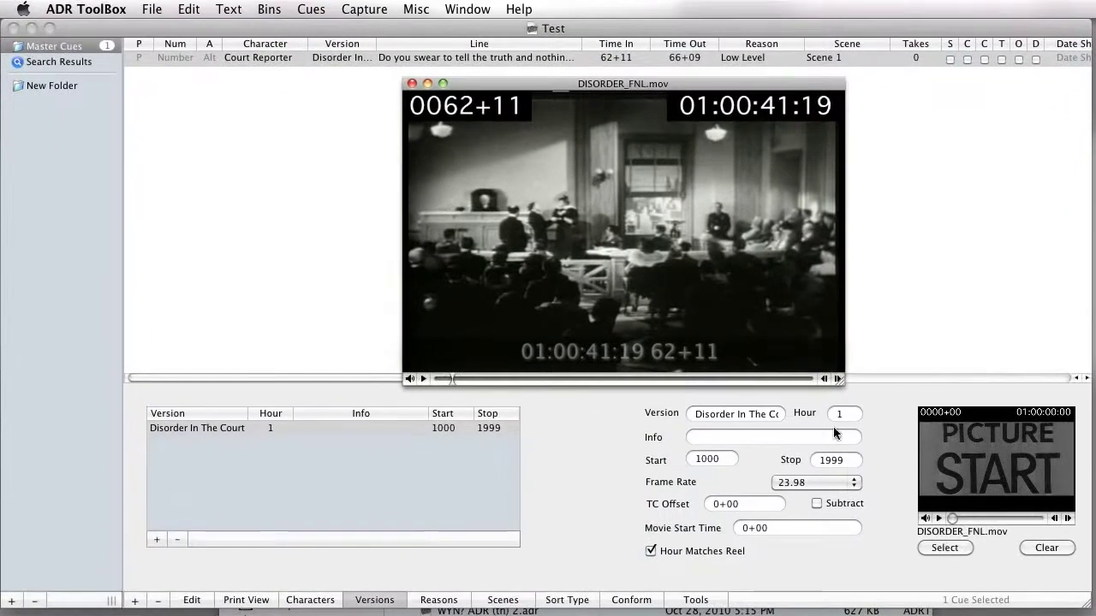
# Step: Play the movie from the cue's start through the court reporter's line, pause it and close the movie window
pyautogui.press('space')
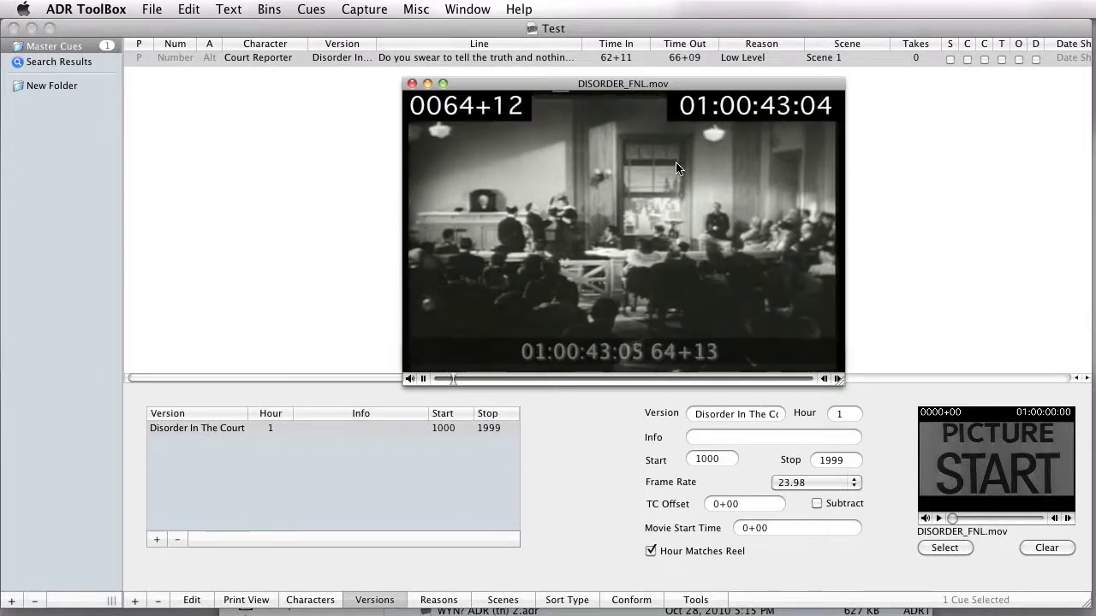
pyautogui.press('space')
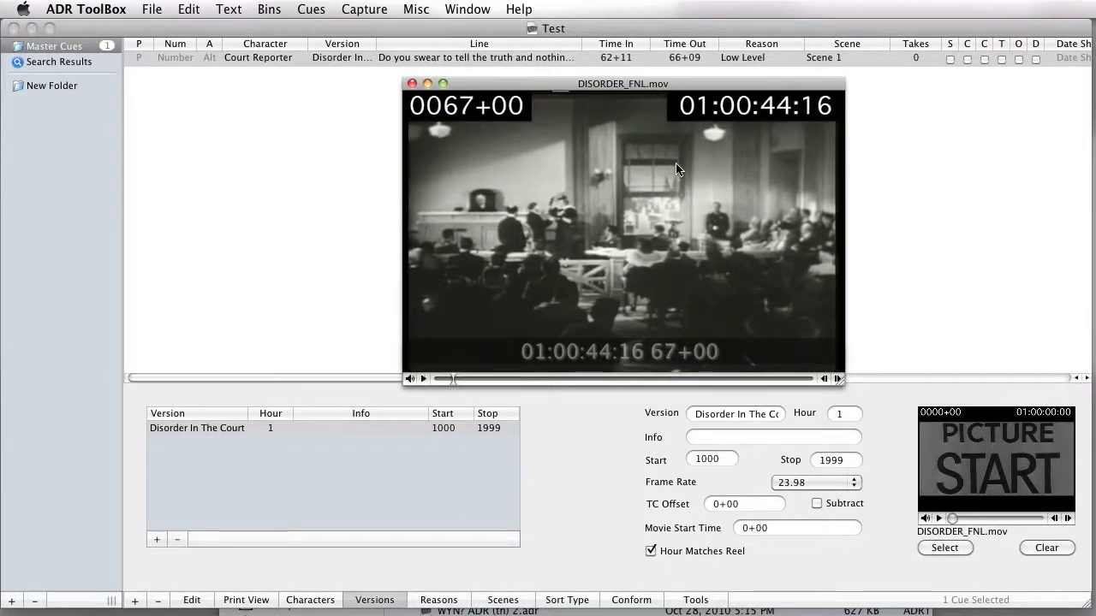
pyautogui.moveTo(483, 78); pyautogui.dragTo(461, 73)
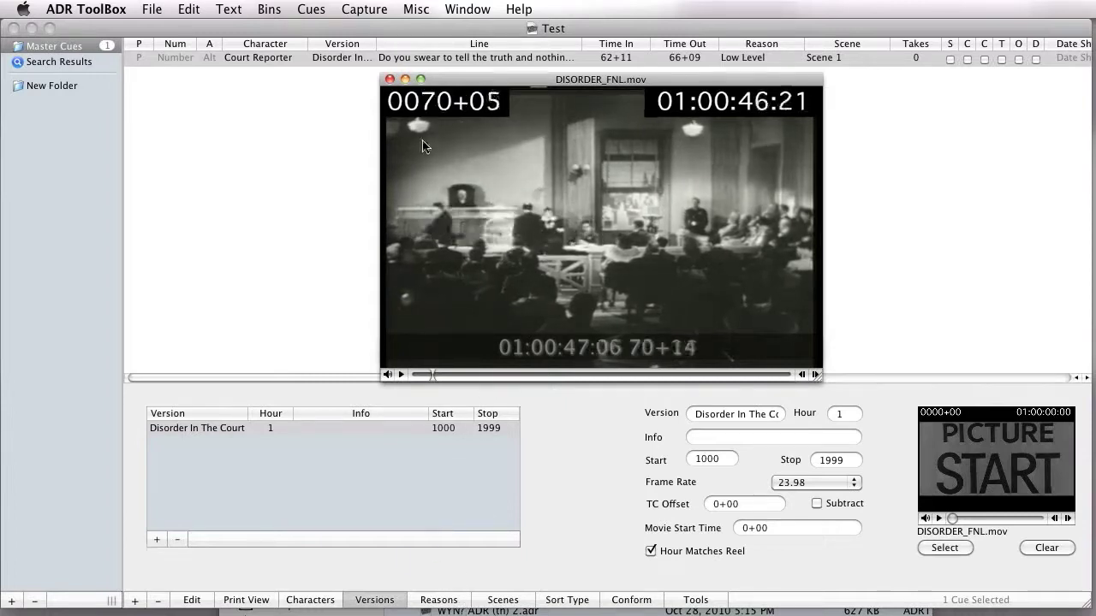
pyautogui.click(390, 79)
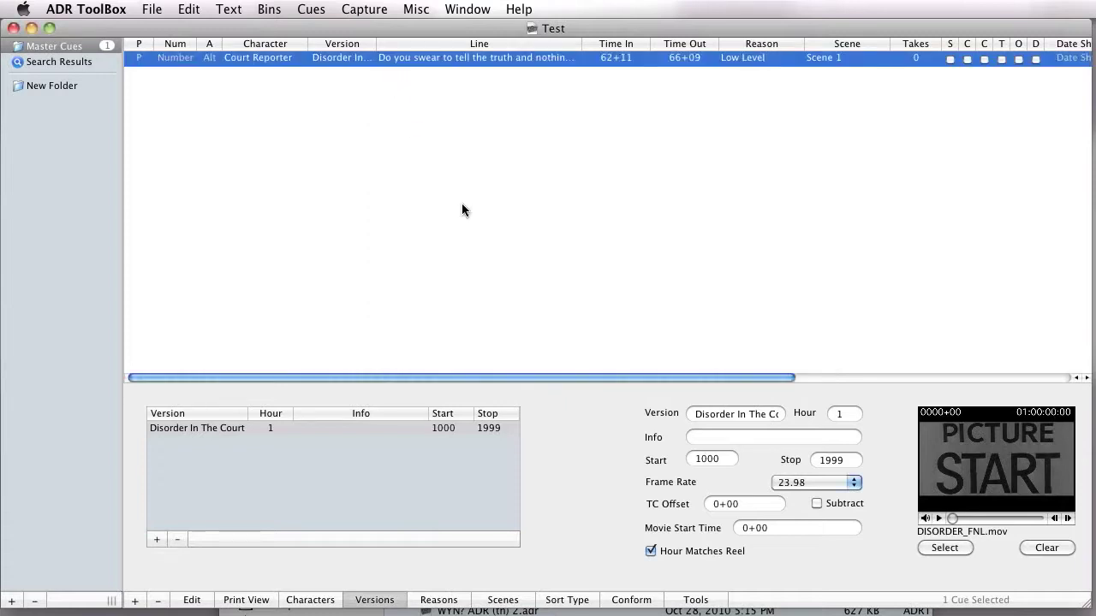
# Step: Examine the reason list, scene list, sort keys, conform settings and cue offset tool one after another
pyautogui.click(453, 601)
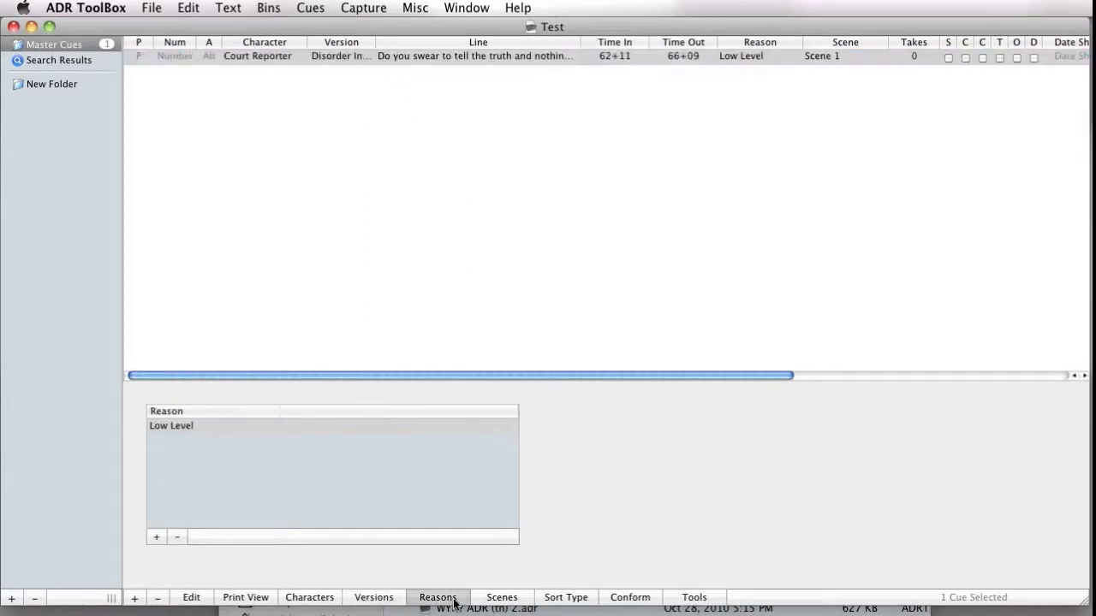
pyautogui.click(405, 424)
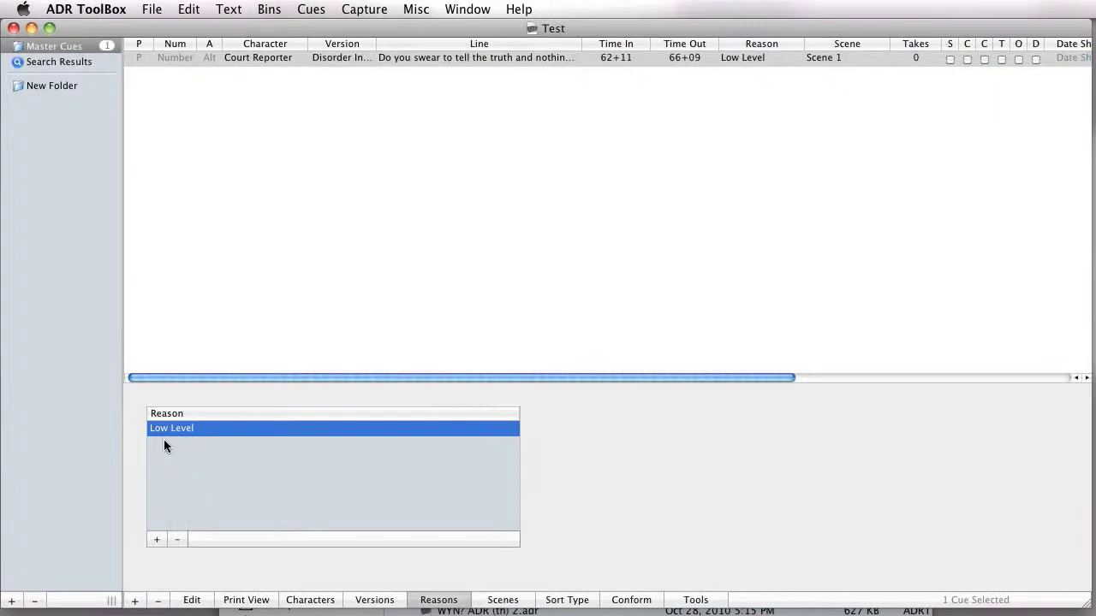
pyautogui.click(516, 598)
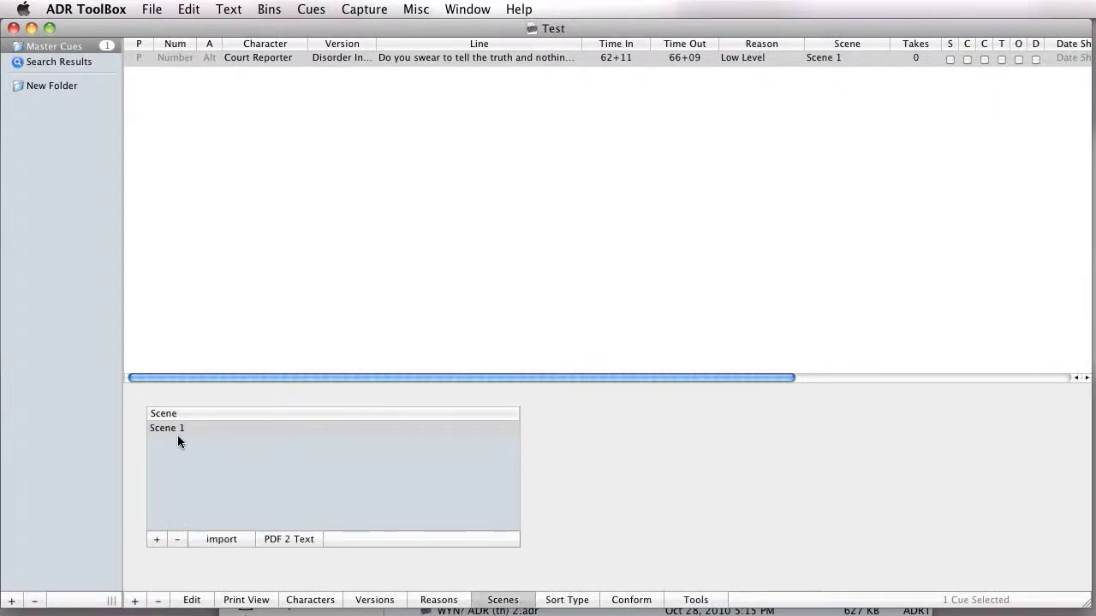
pyautogui.click(568, 601)
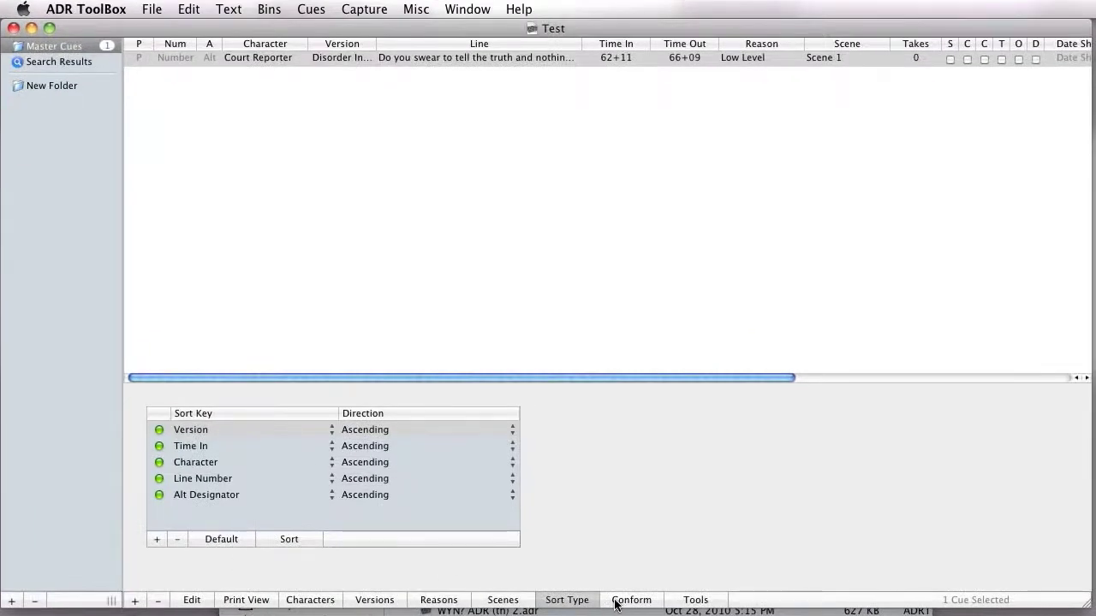
pyautogui.click(617, 603)
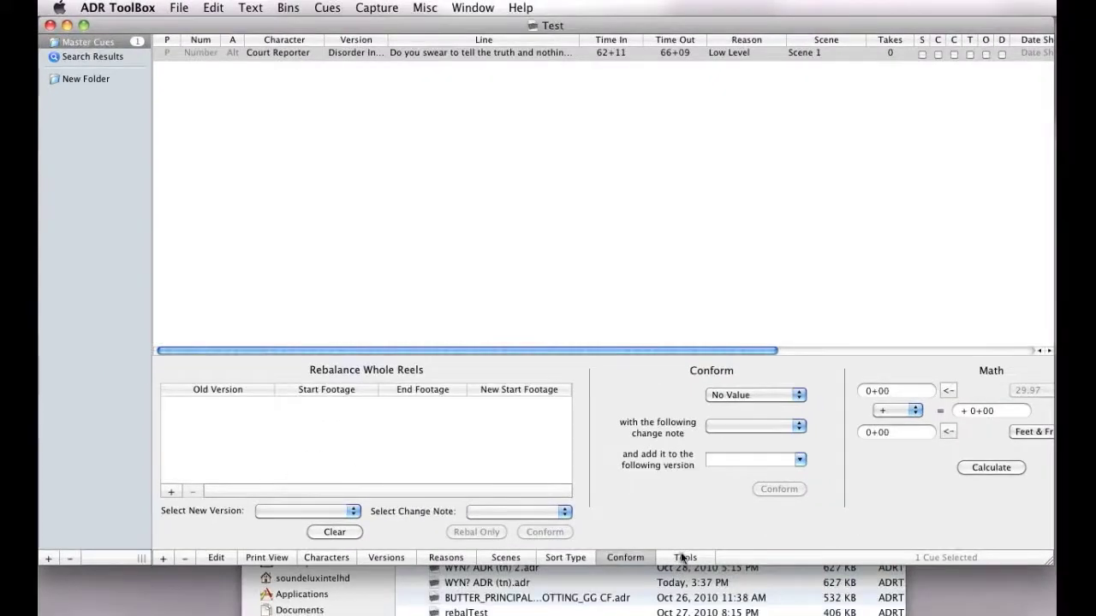
pyautogui.click(695, 603)
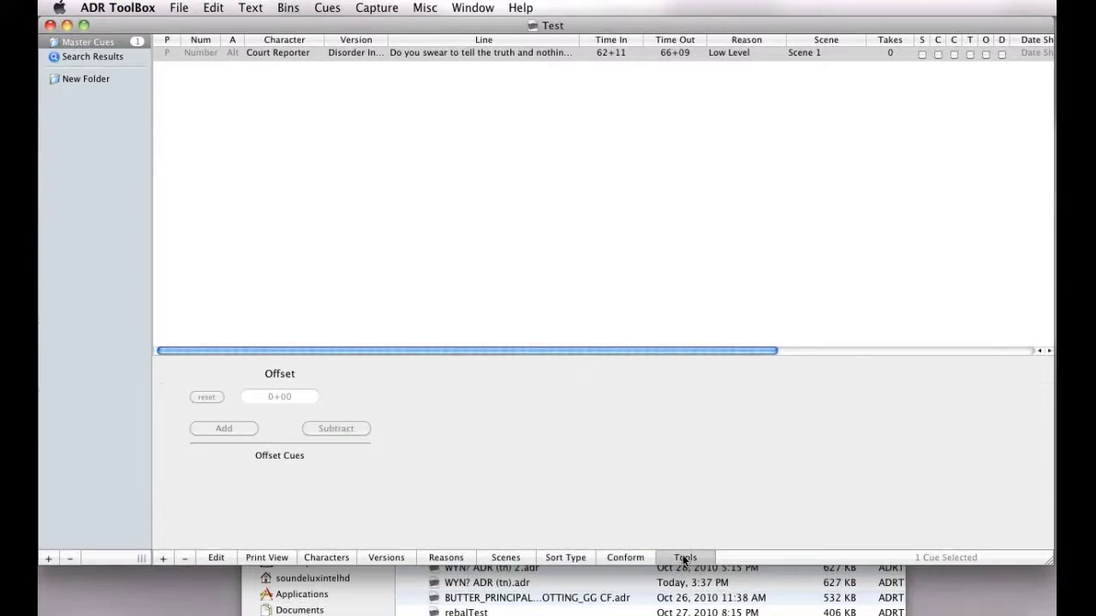
# Step: Return to the Court Reporter cue's editing view and look across the cue list's columns
pyautogui.click(224, 558)
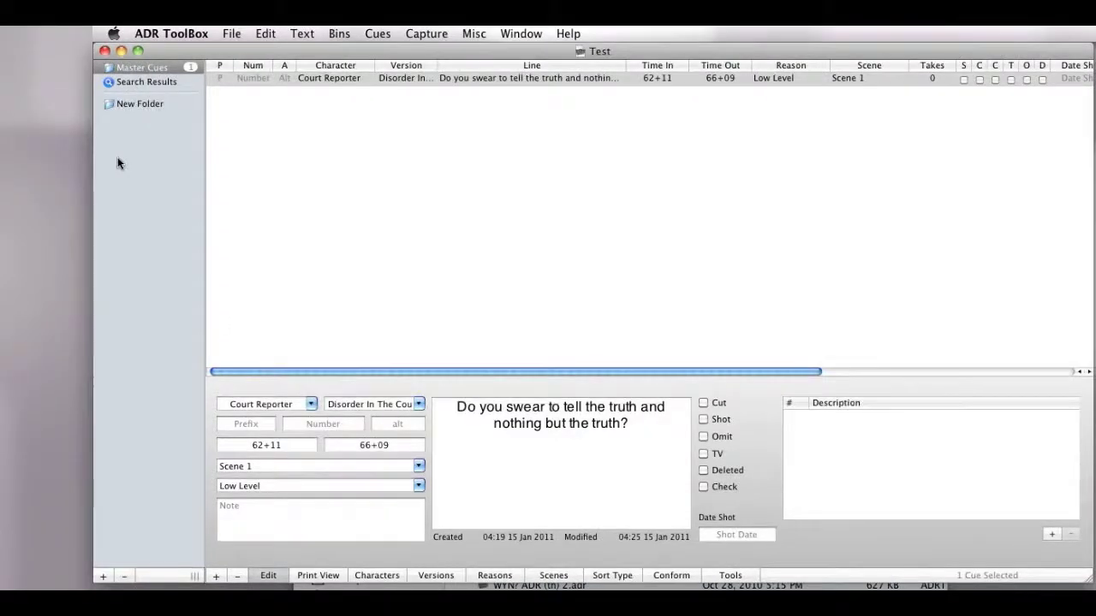
pyautogui.hscroll(2, 160, 165)
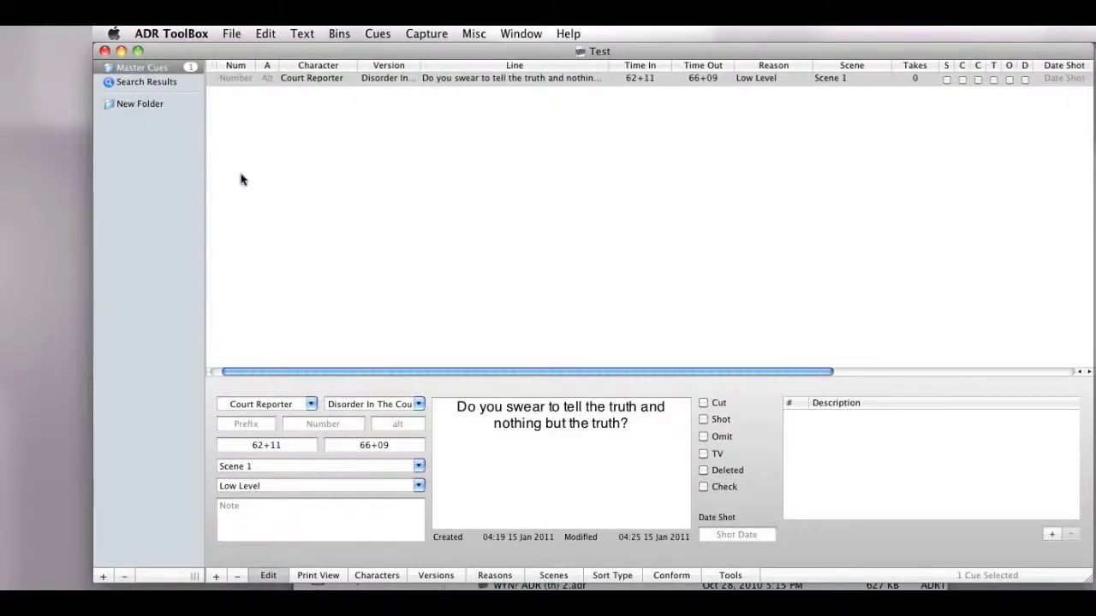